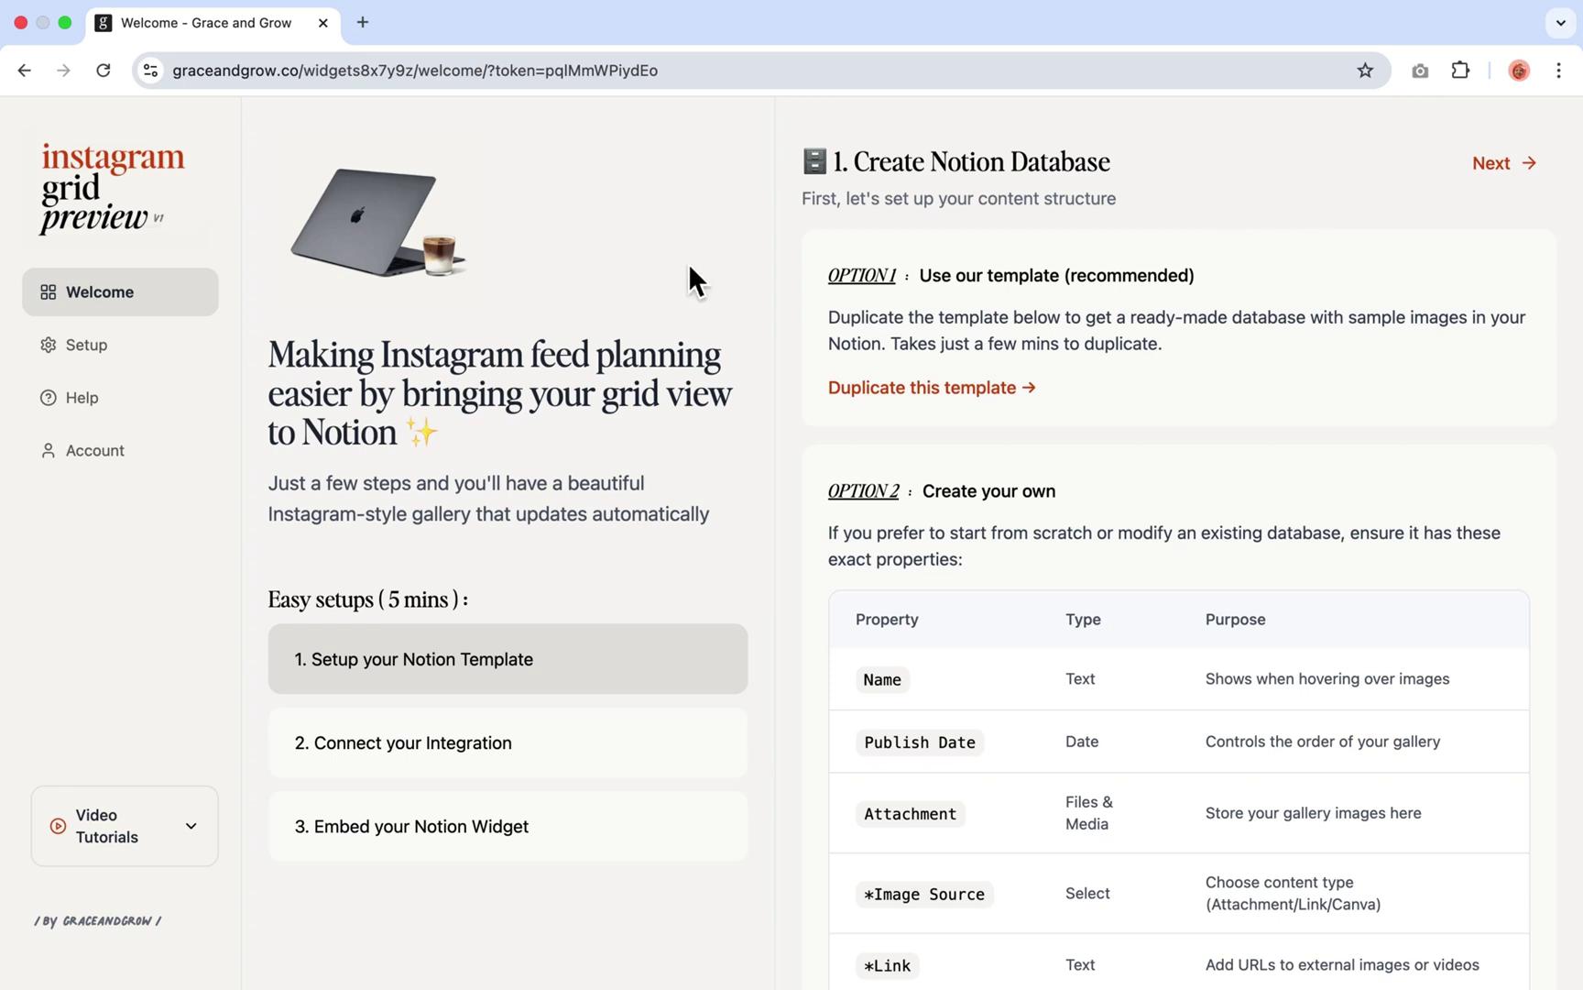
Browse the setup guide's integration and widget embedding steps, then return to database setup
scroll(712, 271, "down", 2)
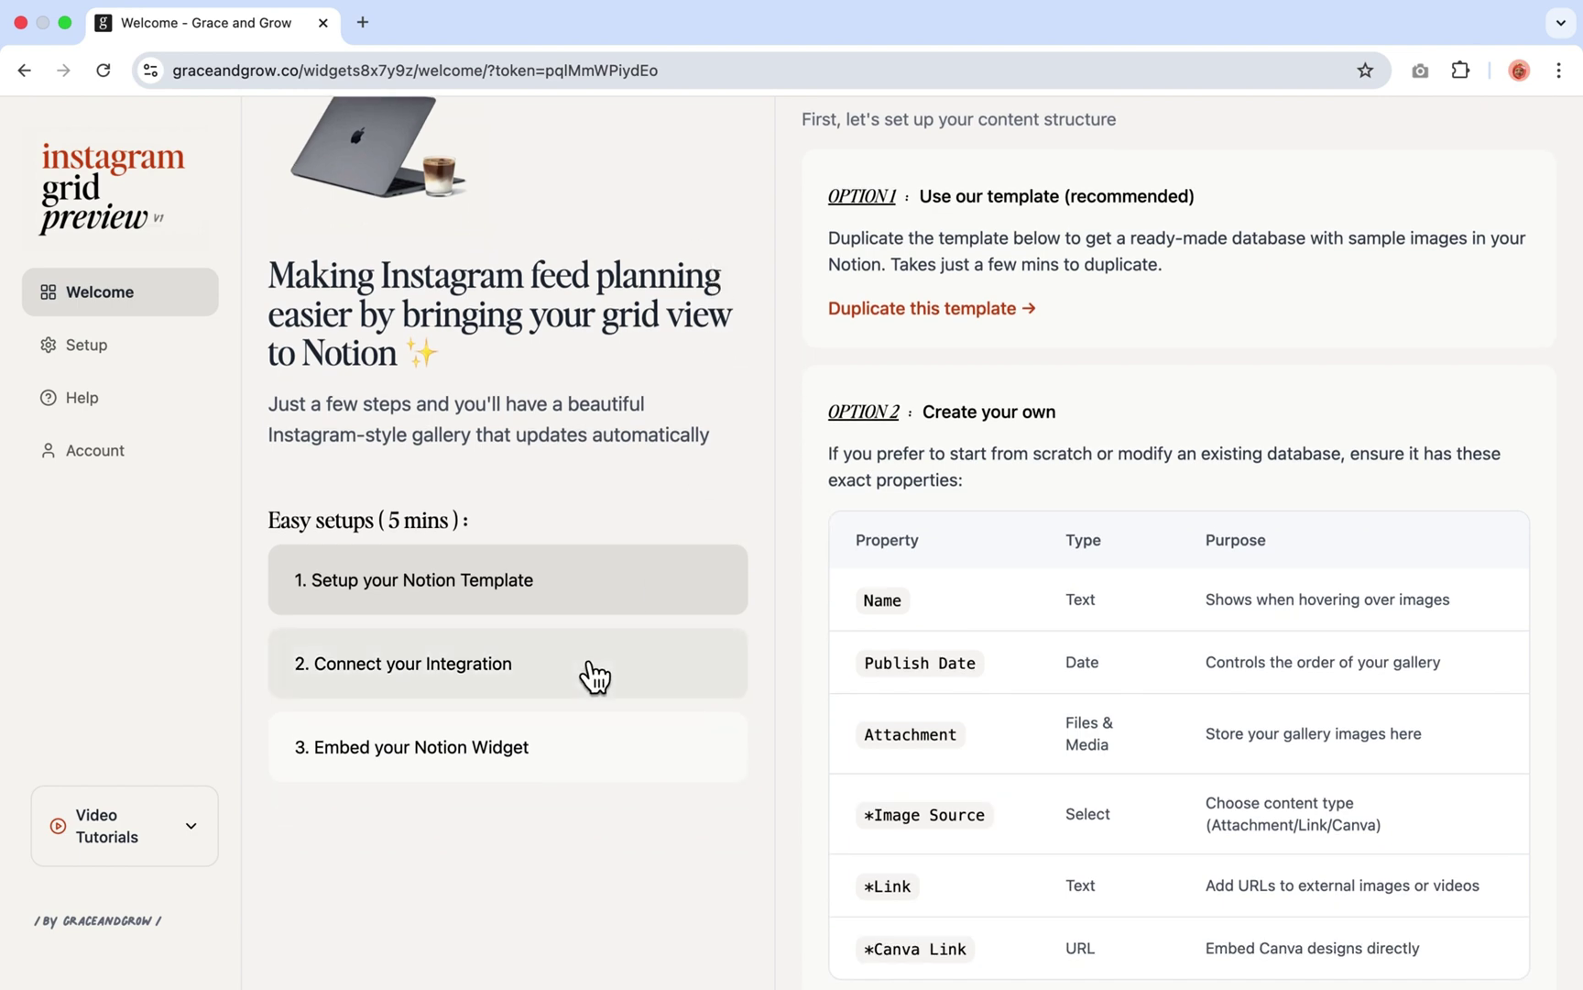
left_click(594, 675)
left_click(583, 746)
scroll(760, 495, "up", 2)
left_click(616, 683)
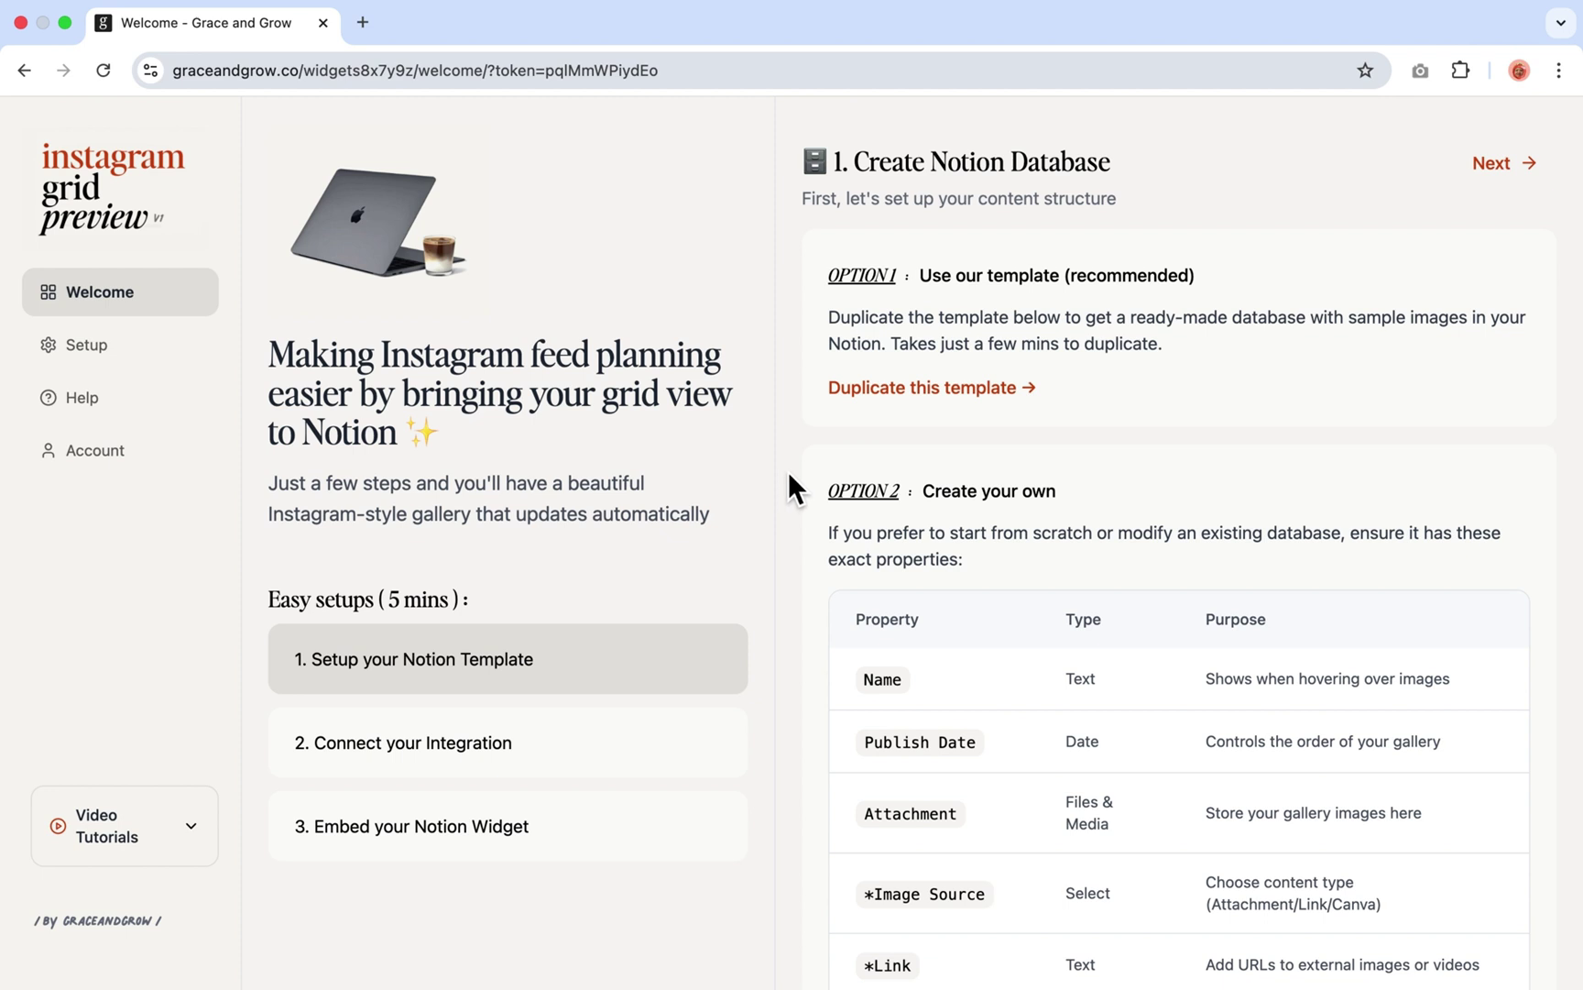
scroll(788, 471, "down", 3)
scroll(788, 471, "up", 3)
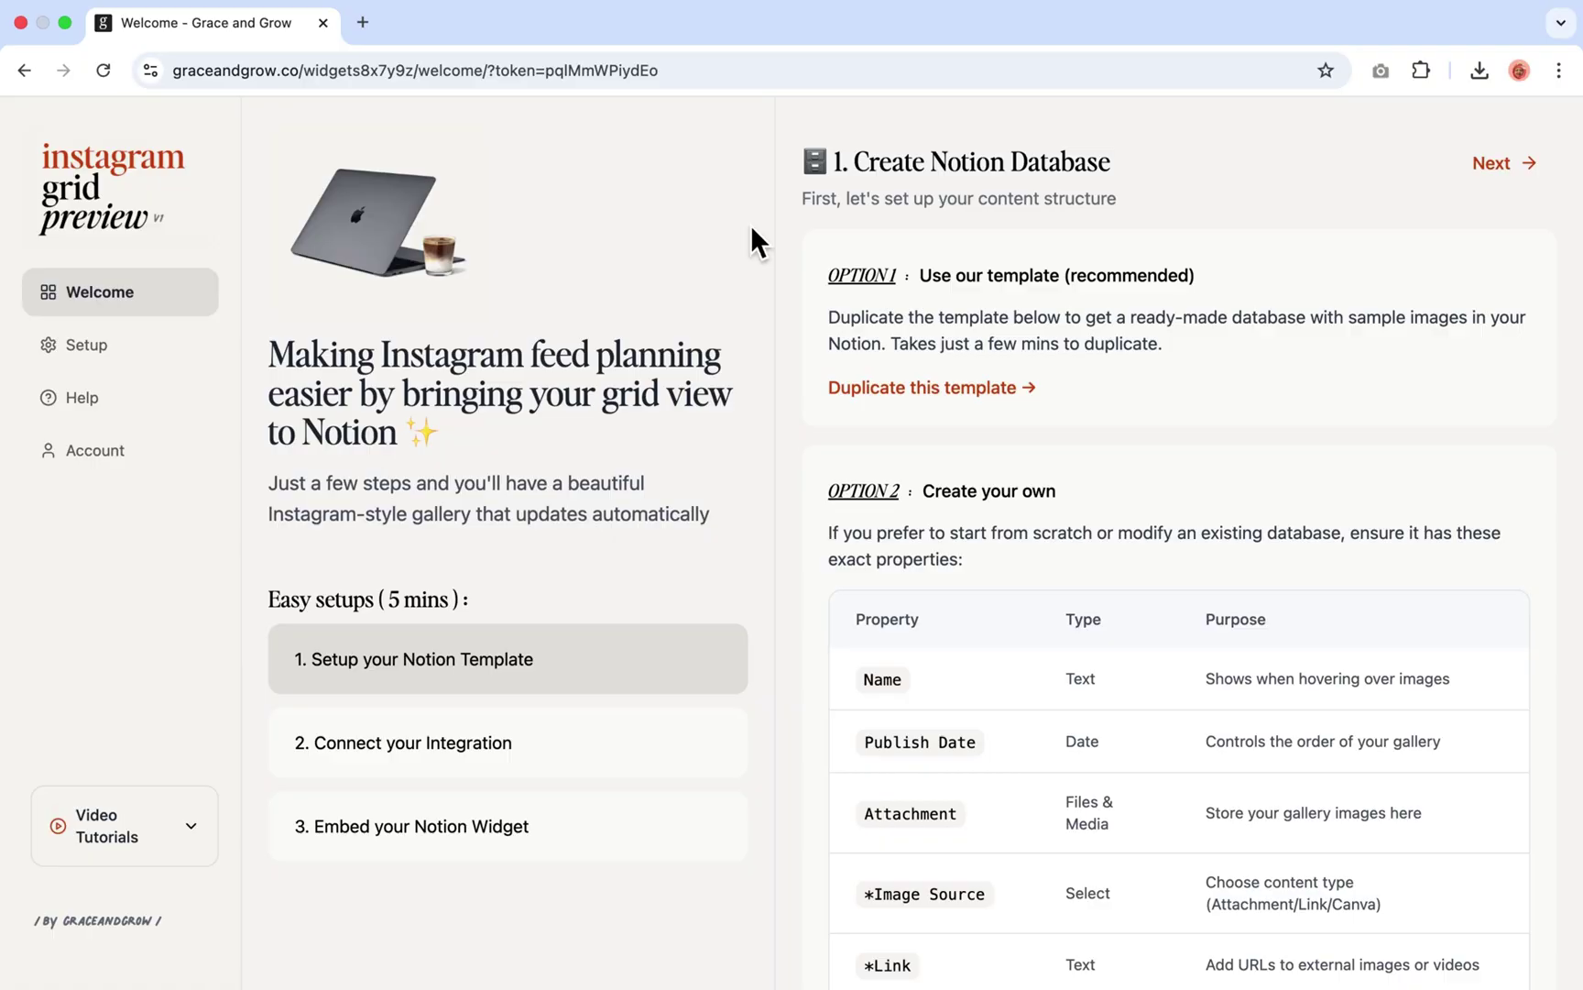
Review the Create Notion Database options, then duplicate the template into Private
left_click_drag(804, 162, 1134, 161)
left_click(1134, 159)
left_click_drag(828, 275, 1195, 277)
left_click_drag(828, 492, 1066, 502)
left_click(1081, 496)
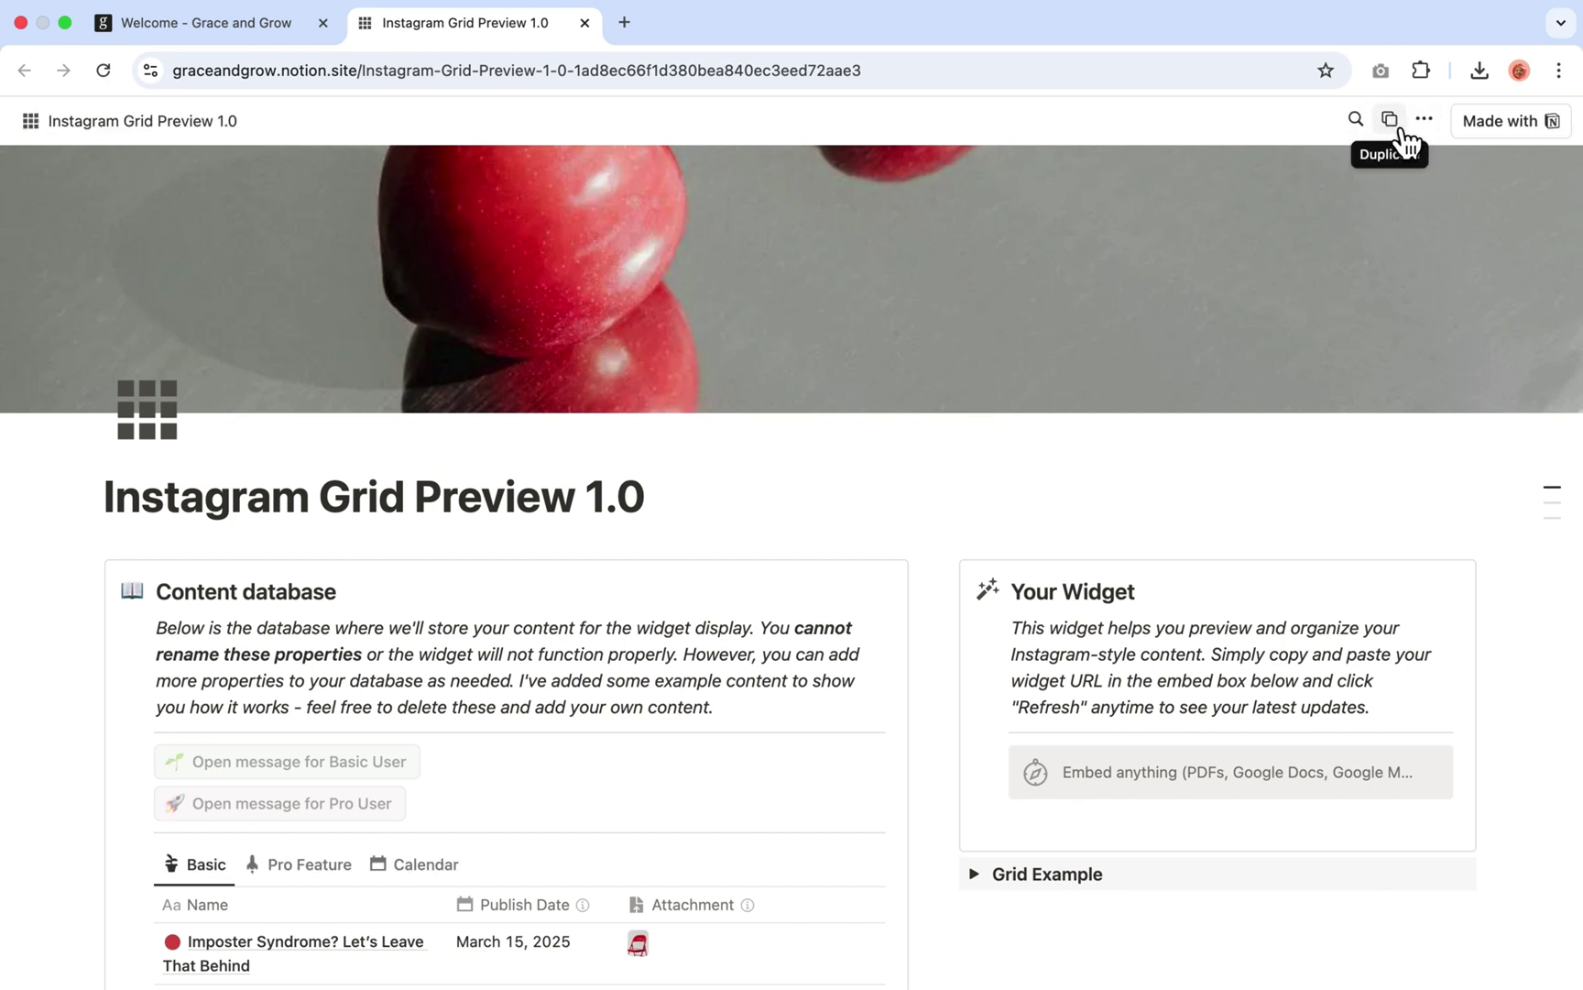
left_click(1399, 128)
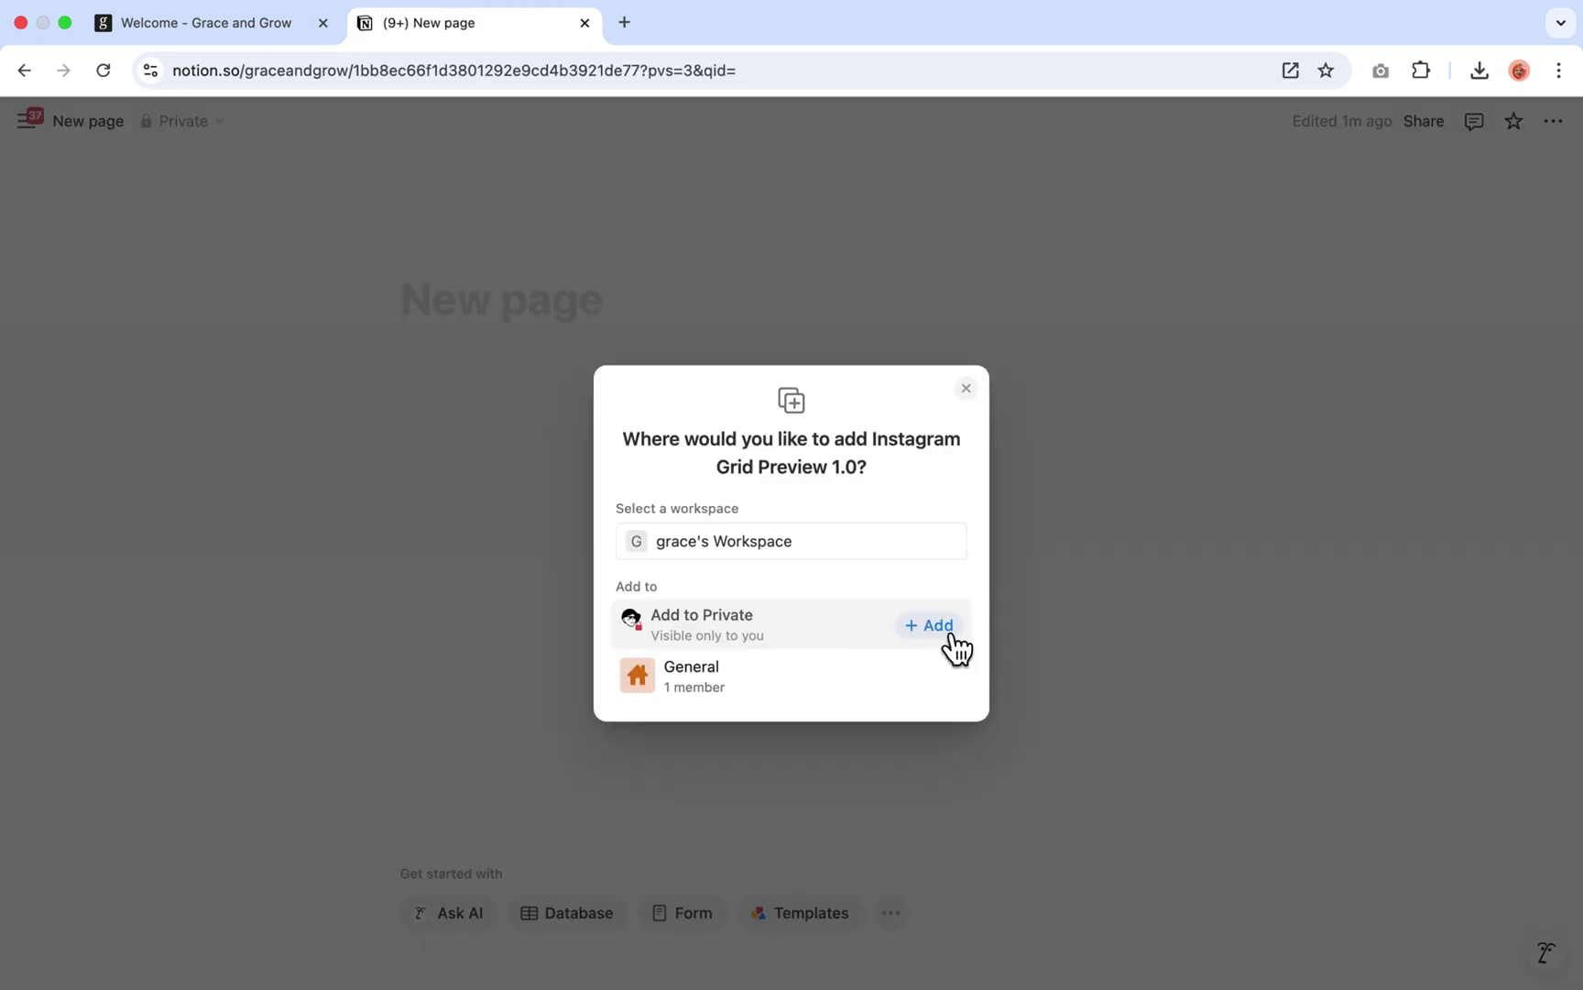
left_click(944, 631)
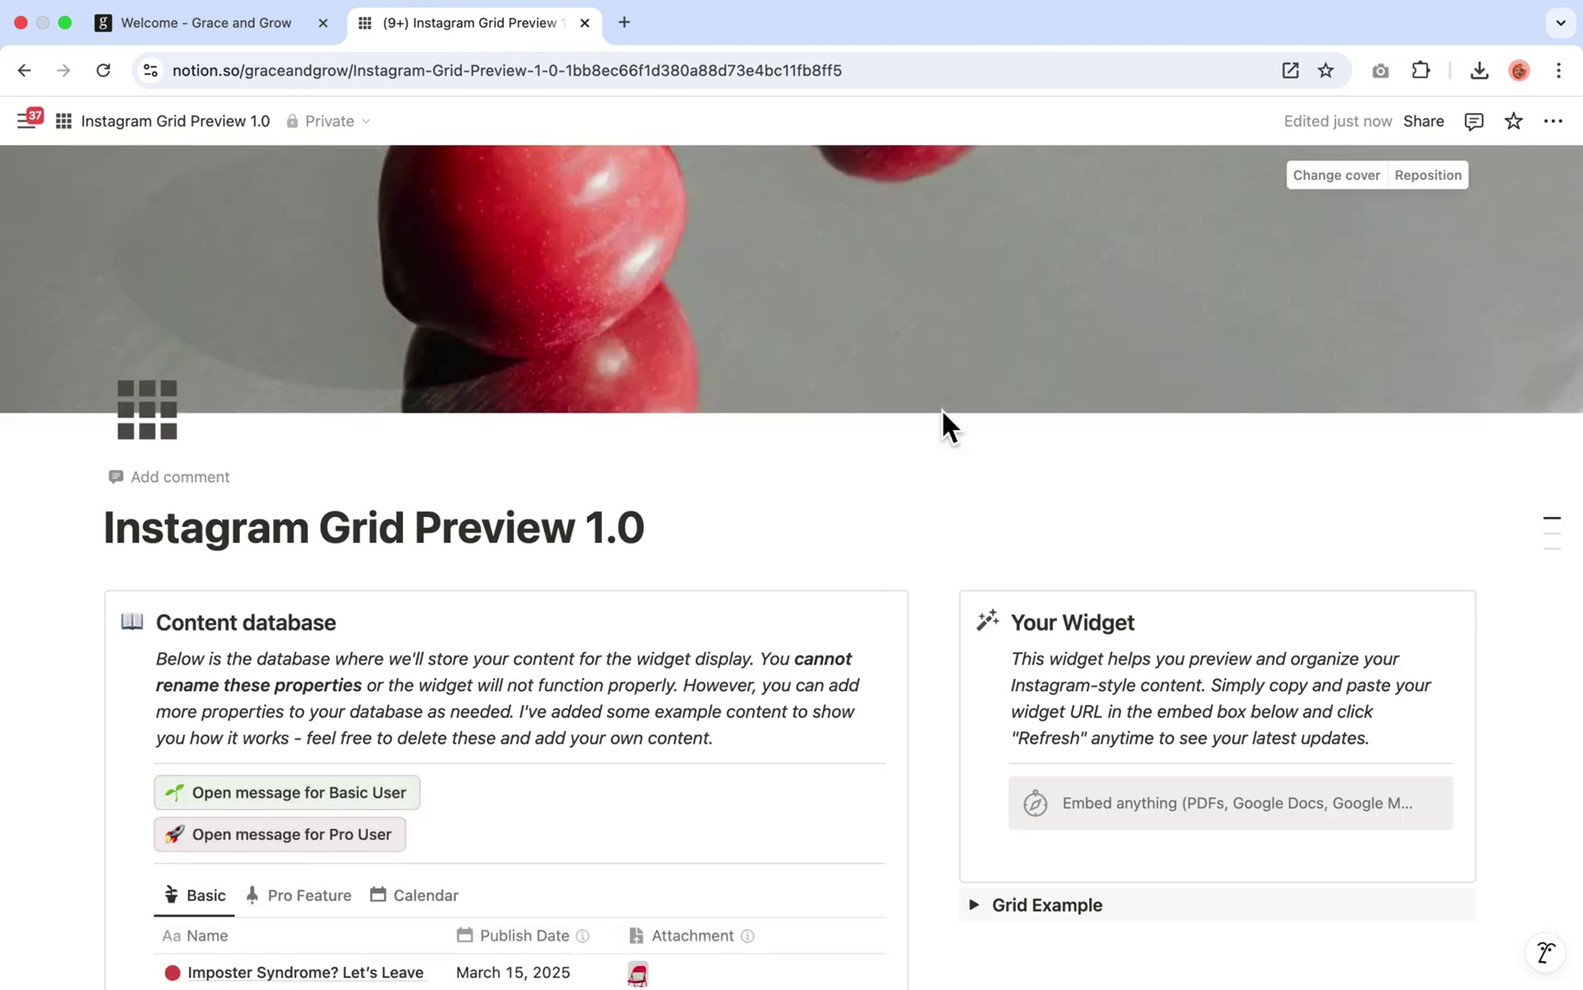
scroll(944, 412, "down", 5)
scroll(1035, 484, "down", 4)
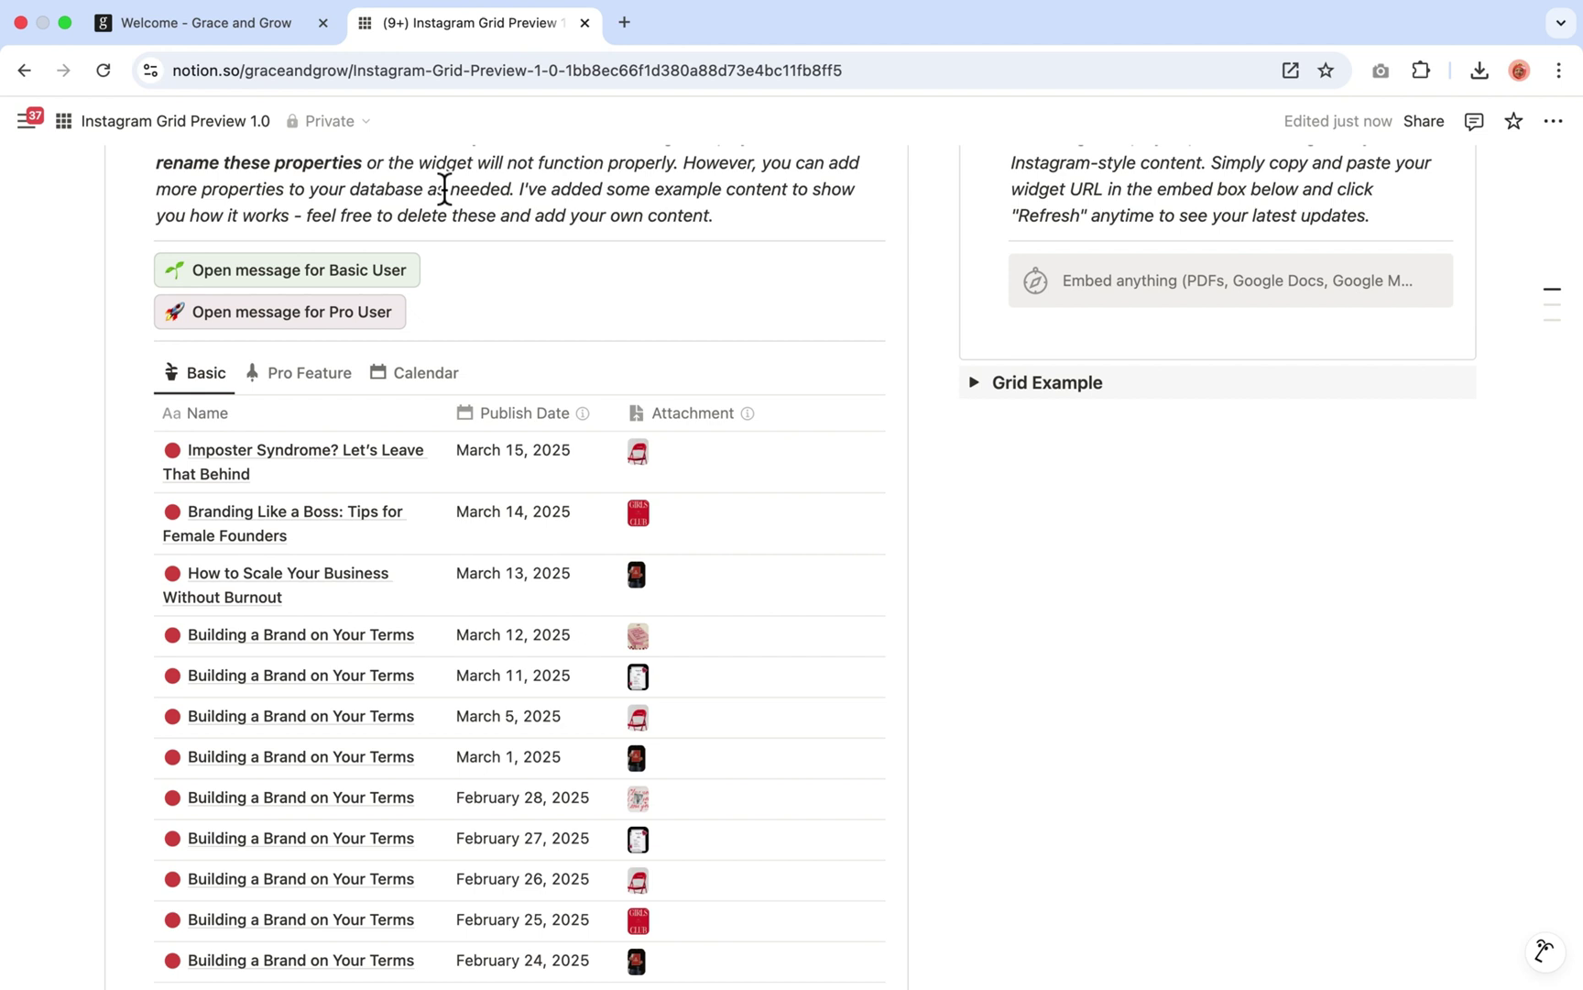
left_click(203, 375)
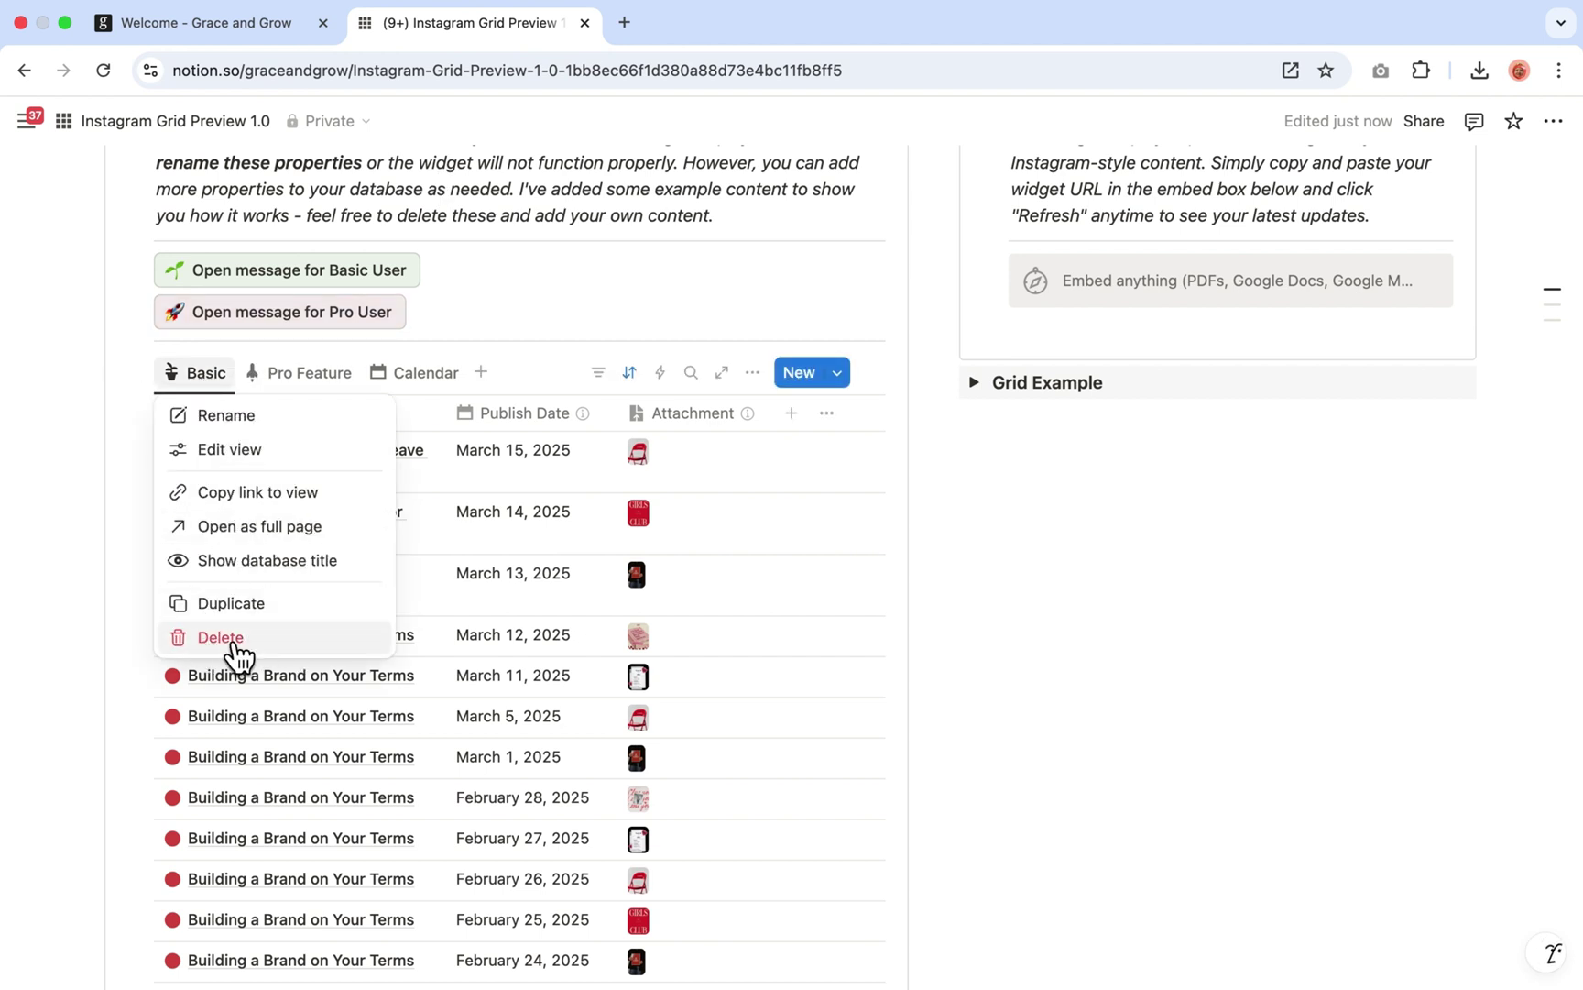
left_click(382, 212)
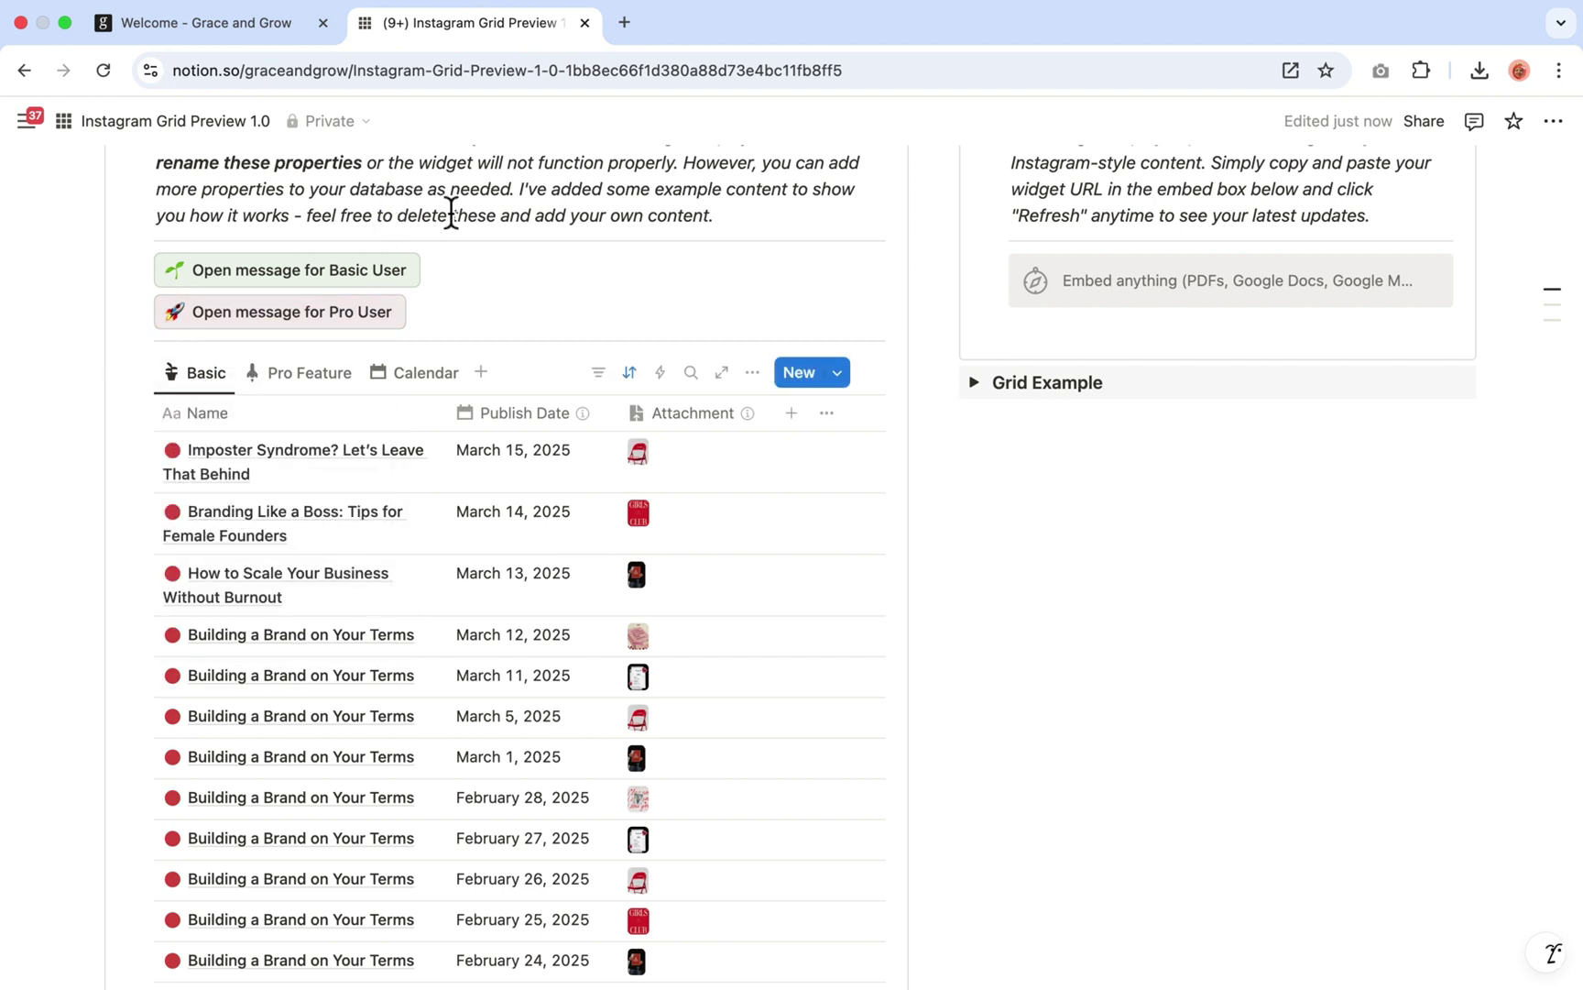
scroll(430, 238, "down", 2)
left_click_drag(79, 376, 500, 866)
Go to step 2, Set up Integration, and open Notion Integrations in a new tab
left_click(1056, 421)
scroll(1060, 422, "up", 5)
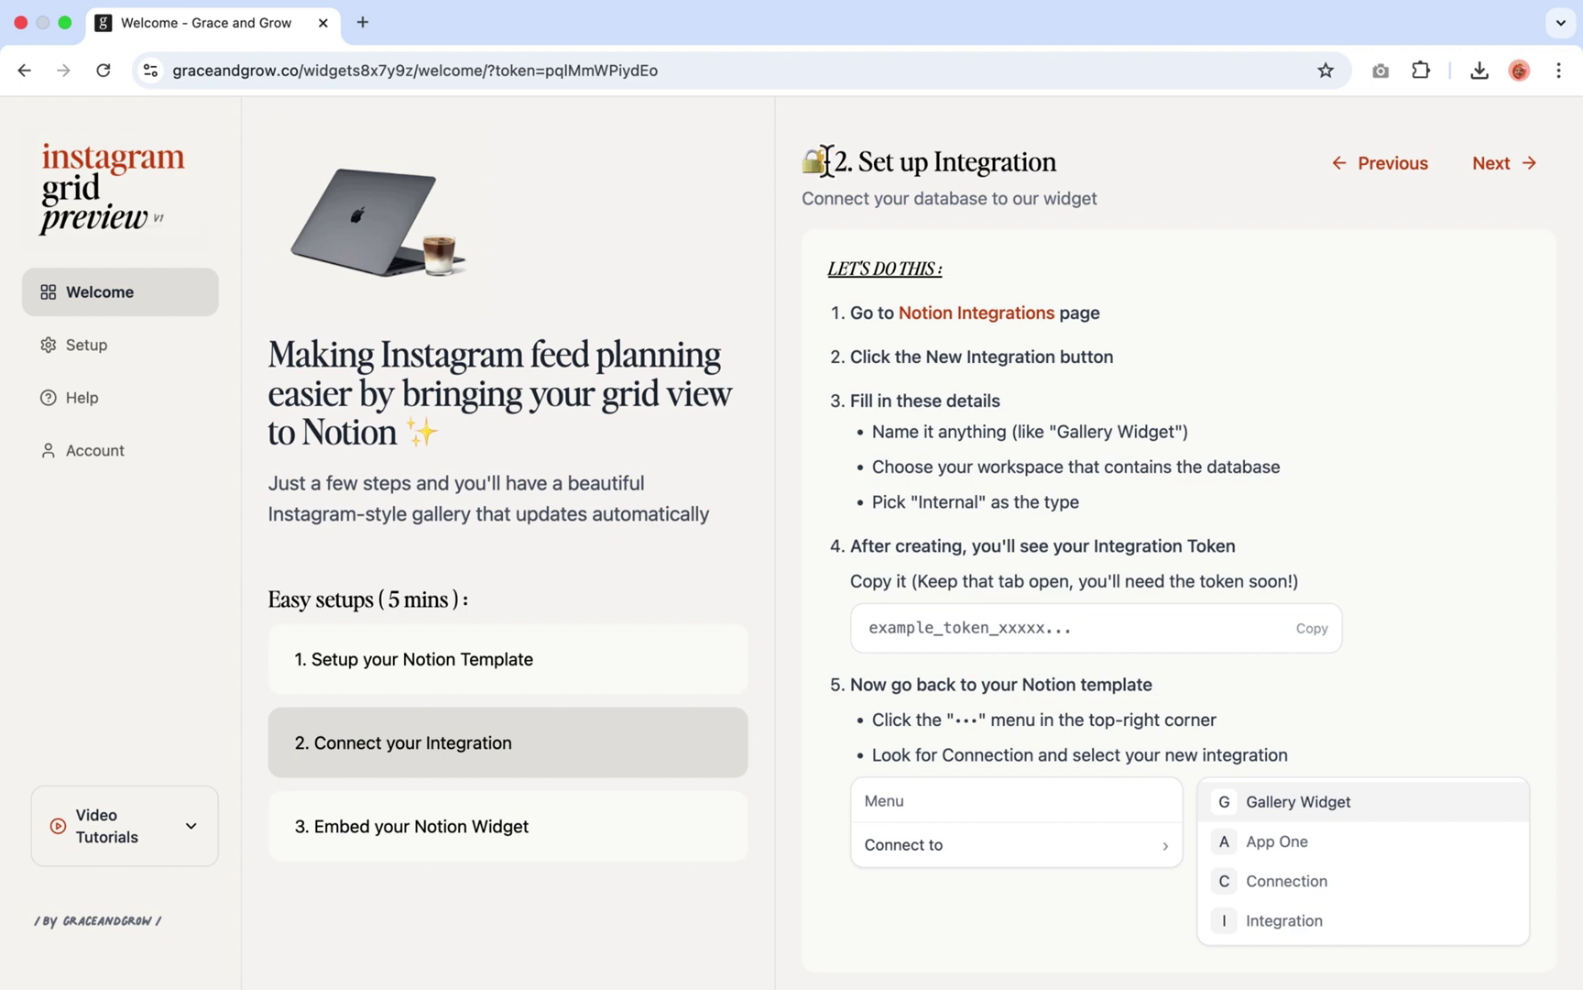
left_click_drag(826, 161, 1139, 161)
left_click(1139, 161)
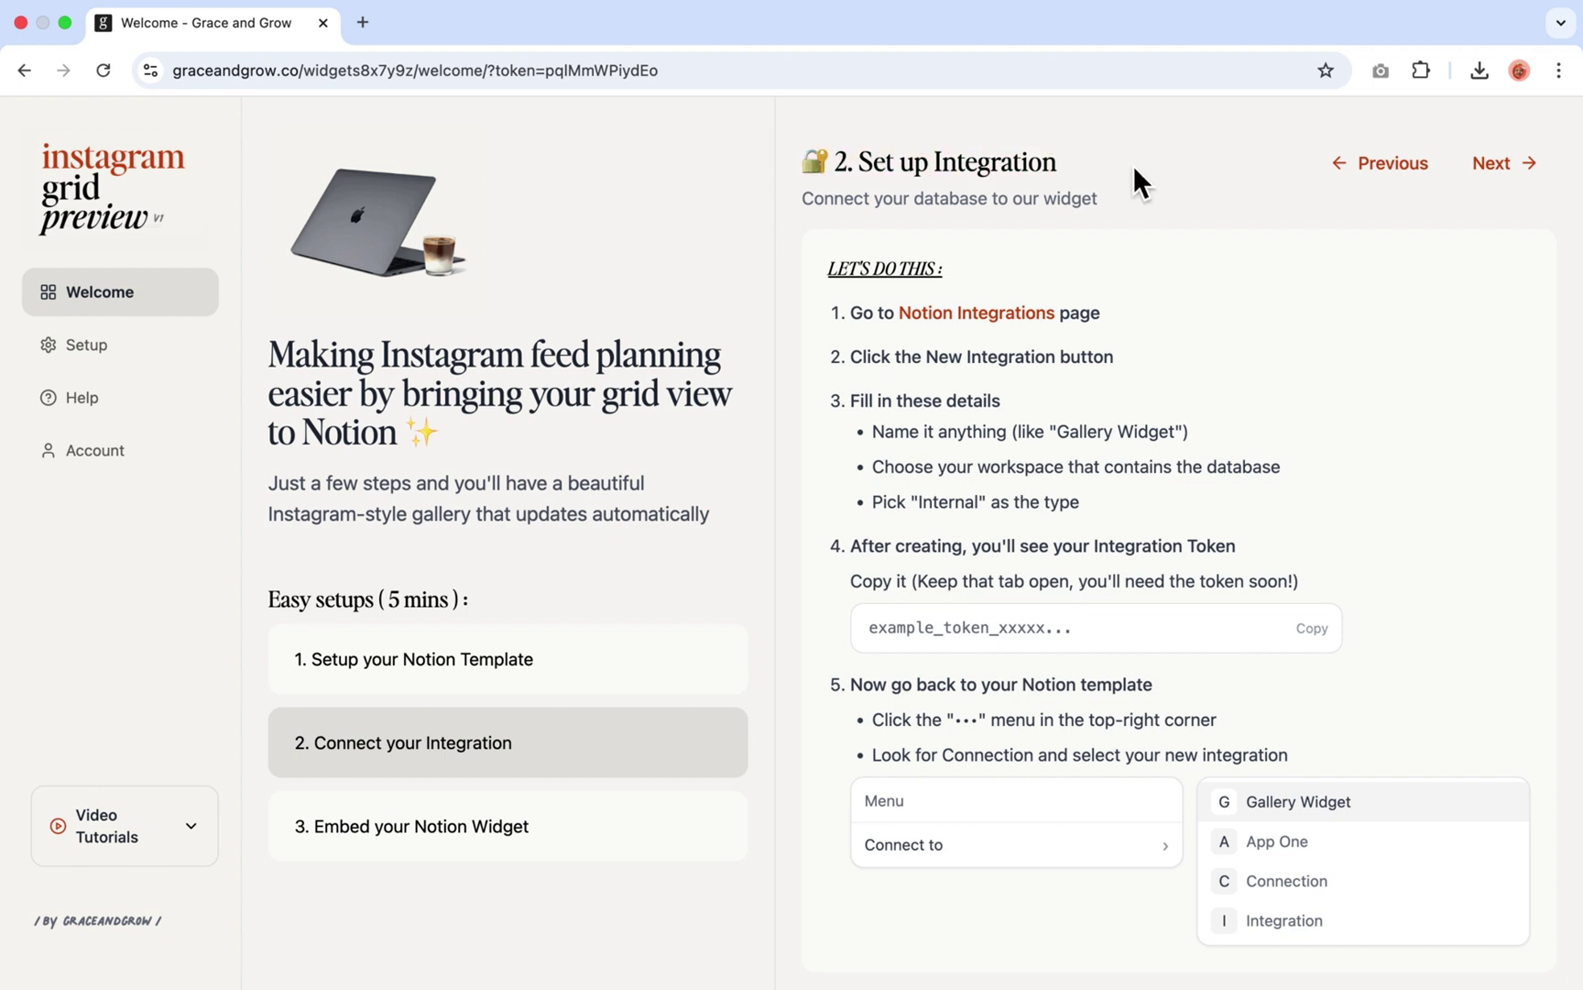
left_click(1031, 315)
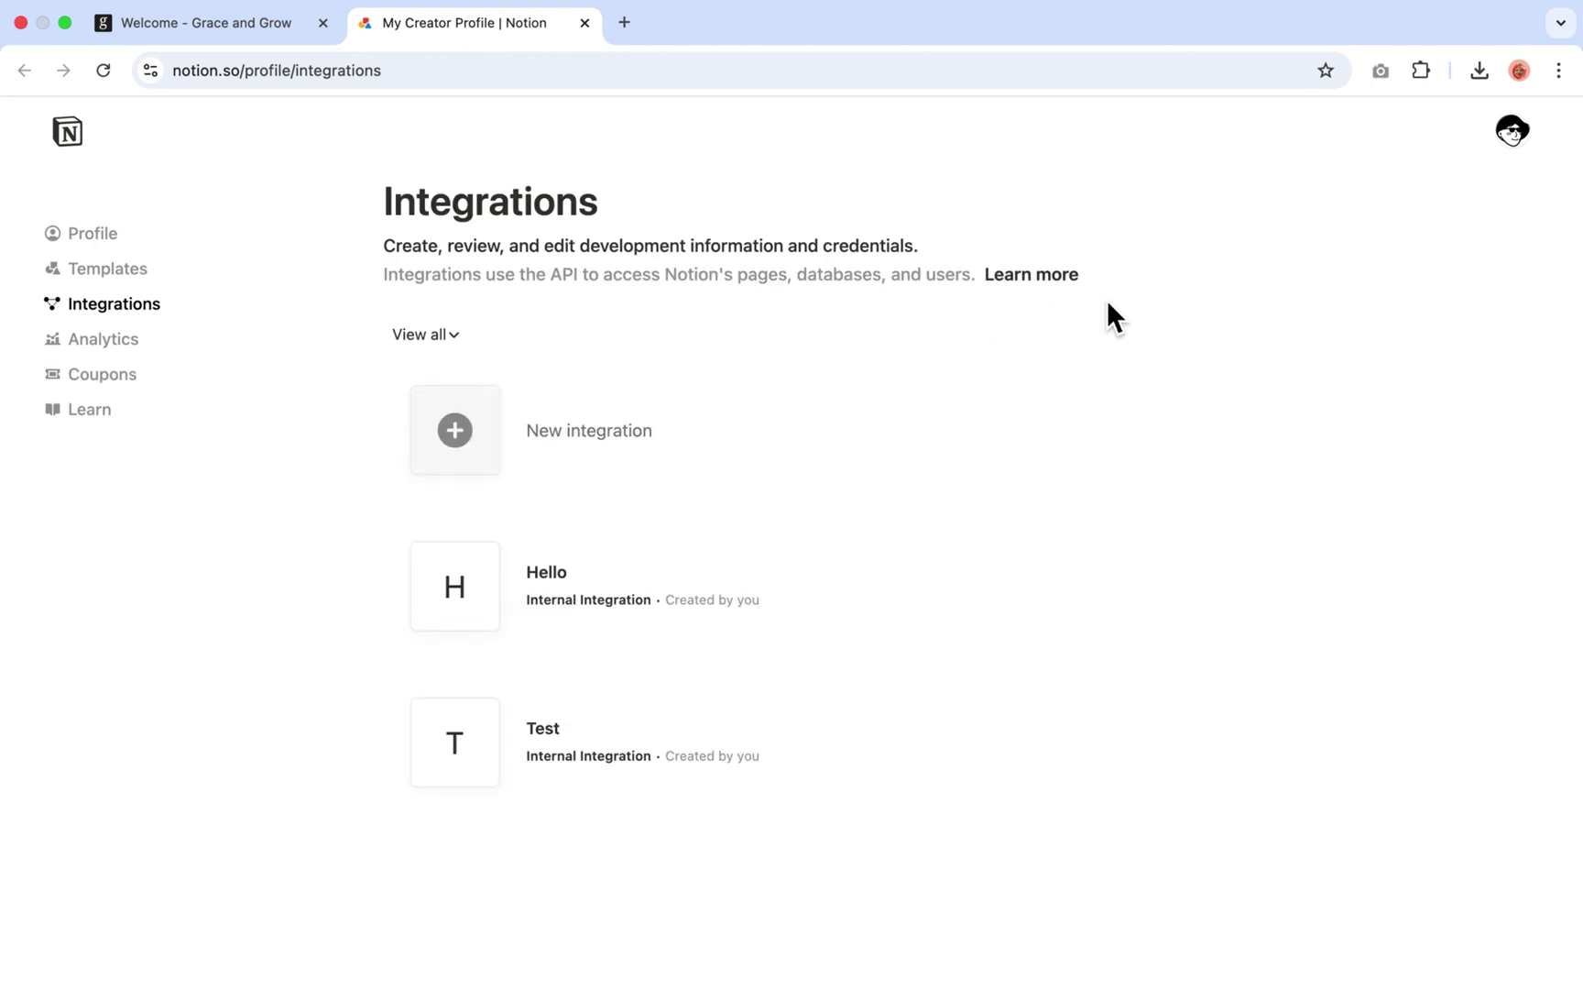
Create a new internal integration named 'Gallery Widget' in the chosen workspace
left_click(595, 456)
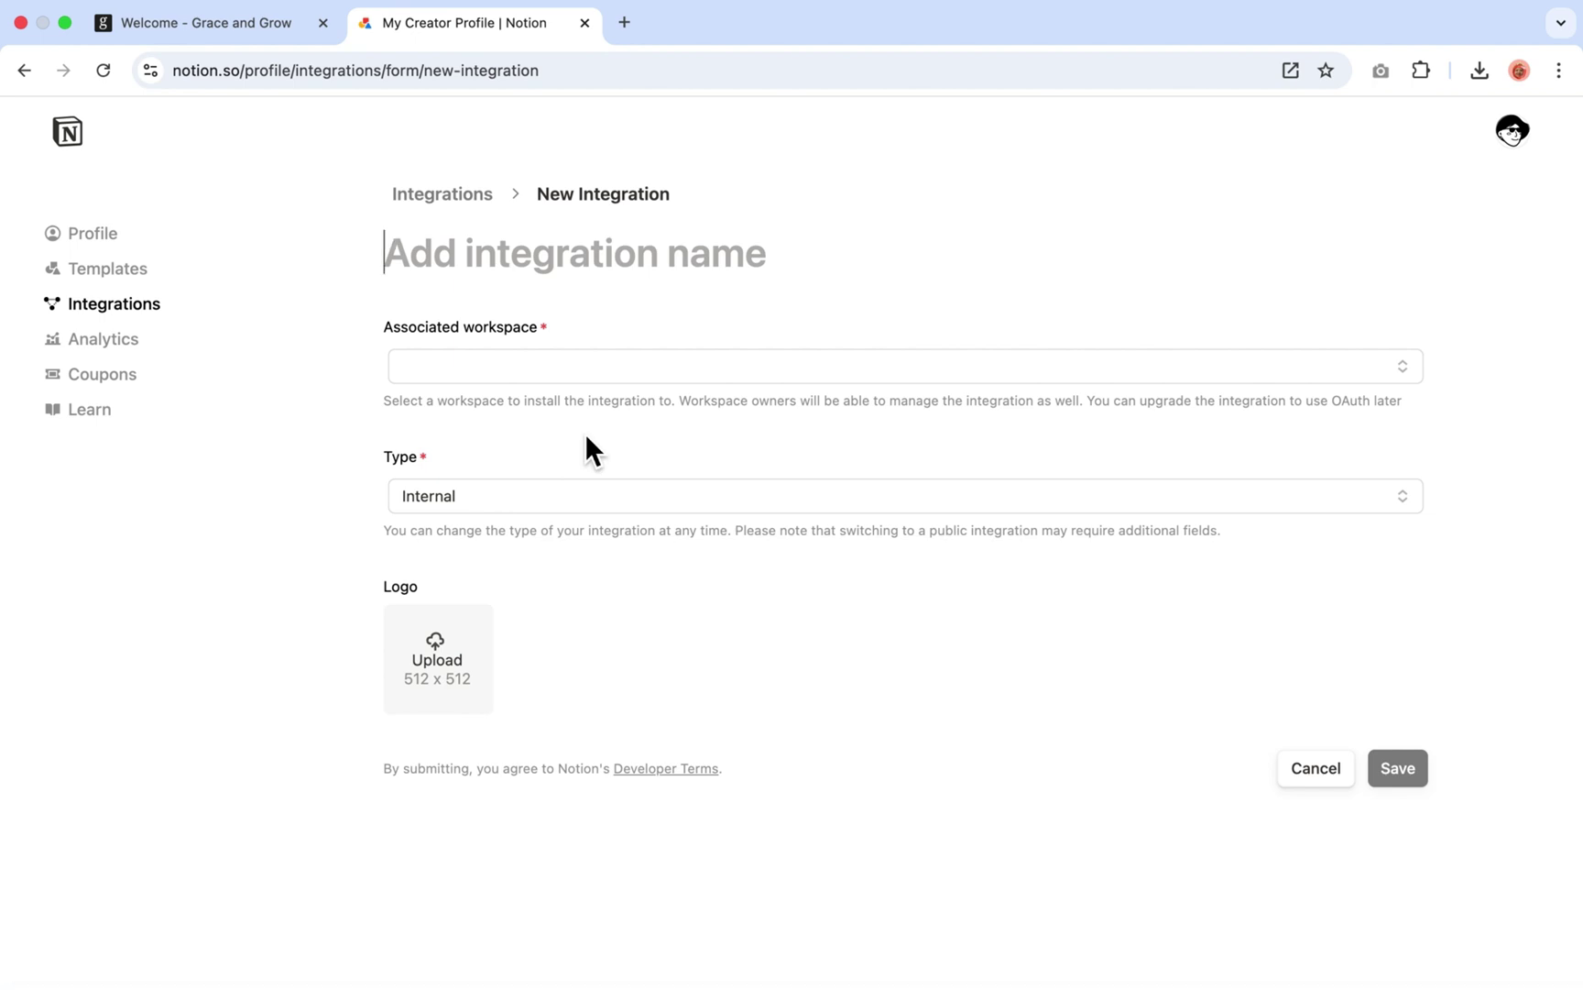
type("Galler")
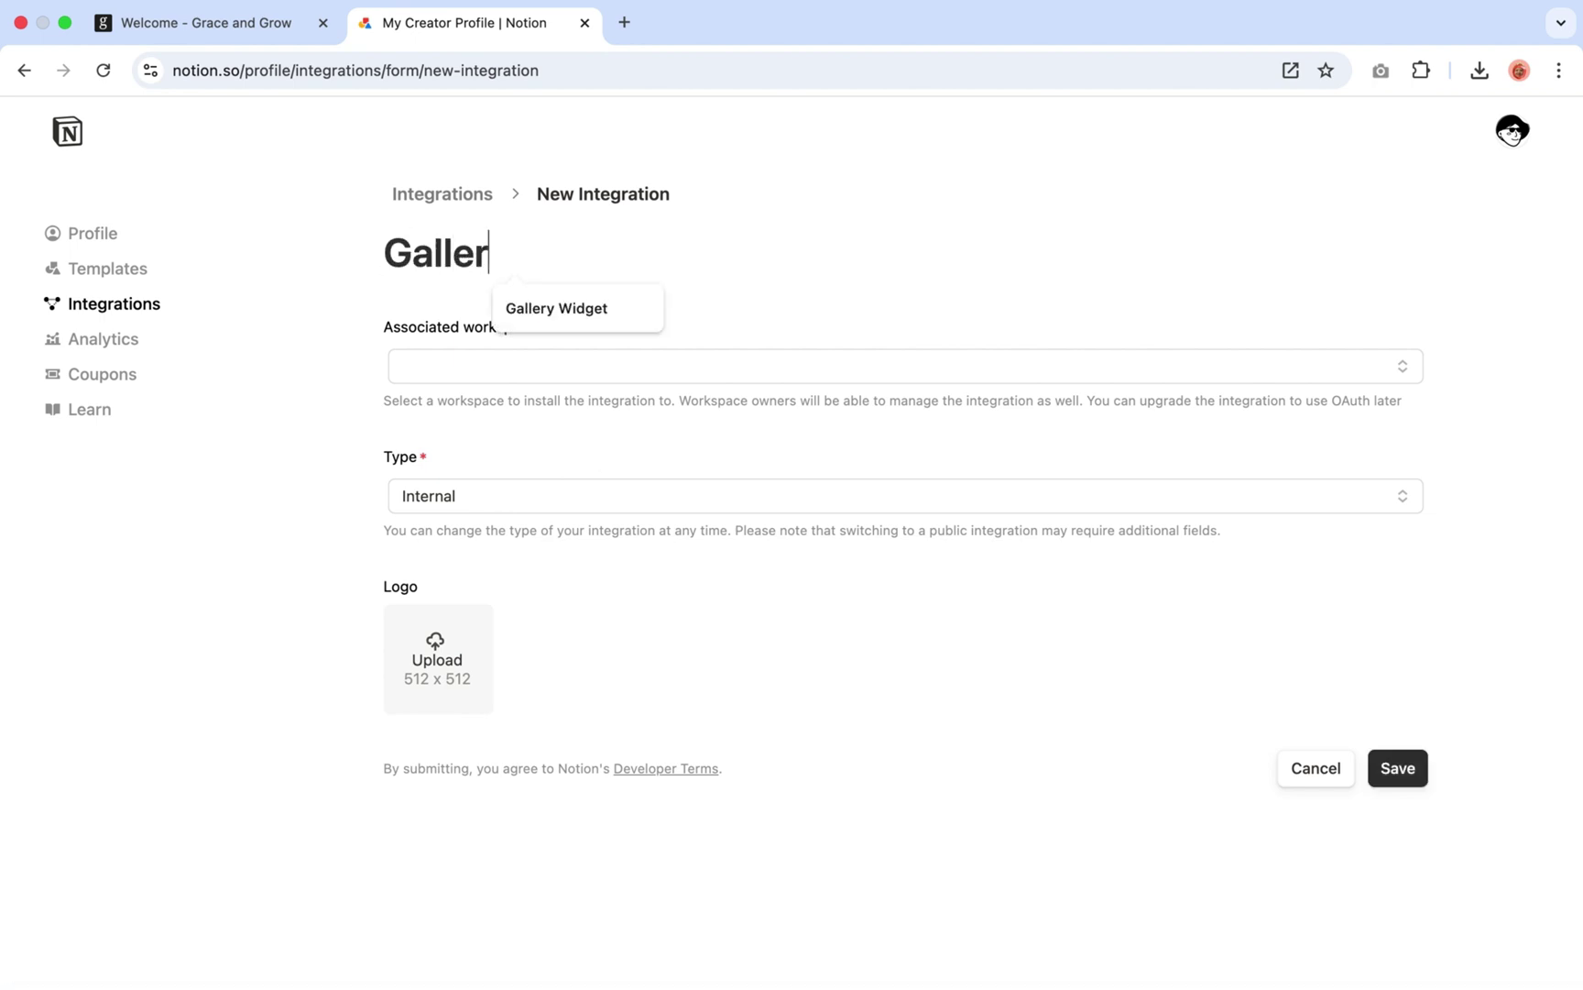
type("y Widget")
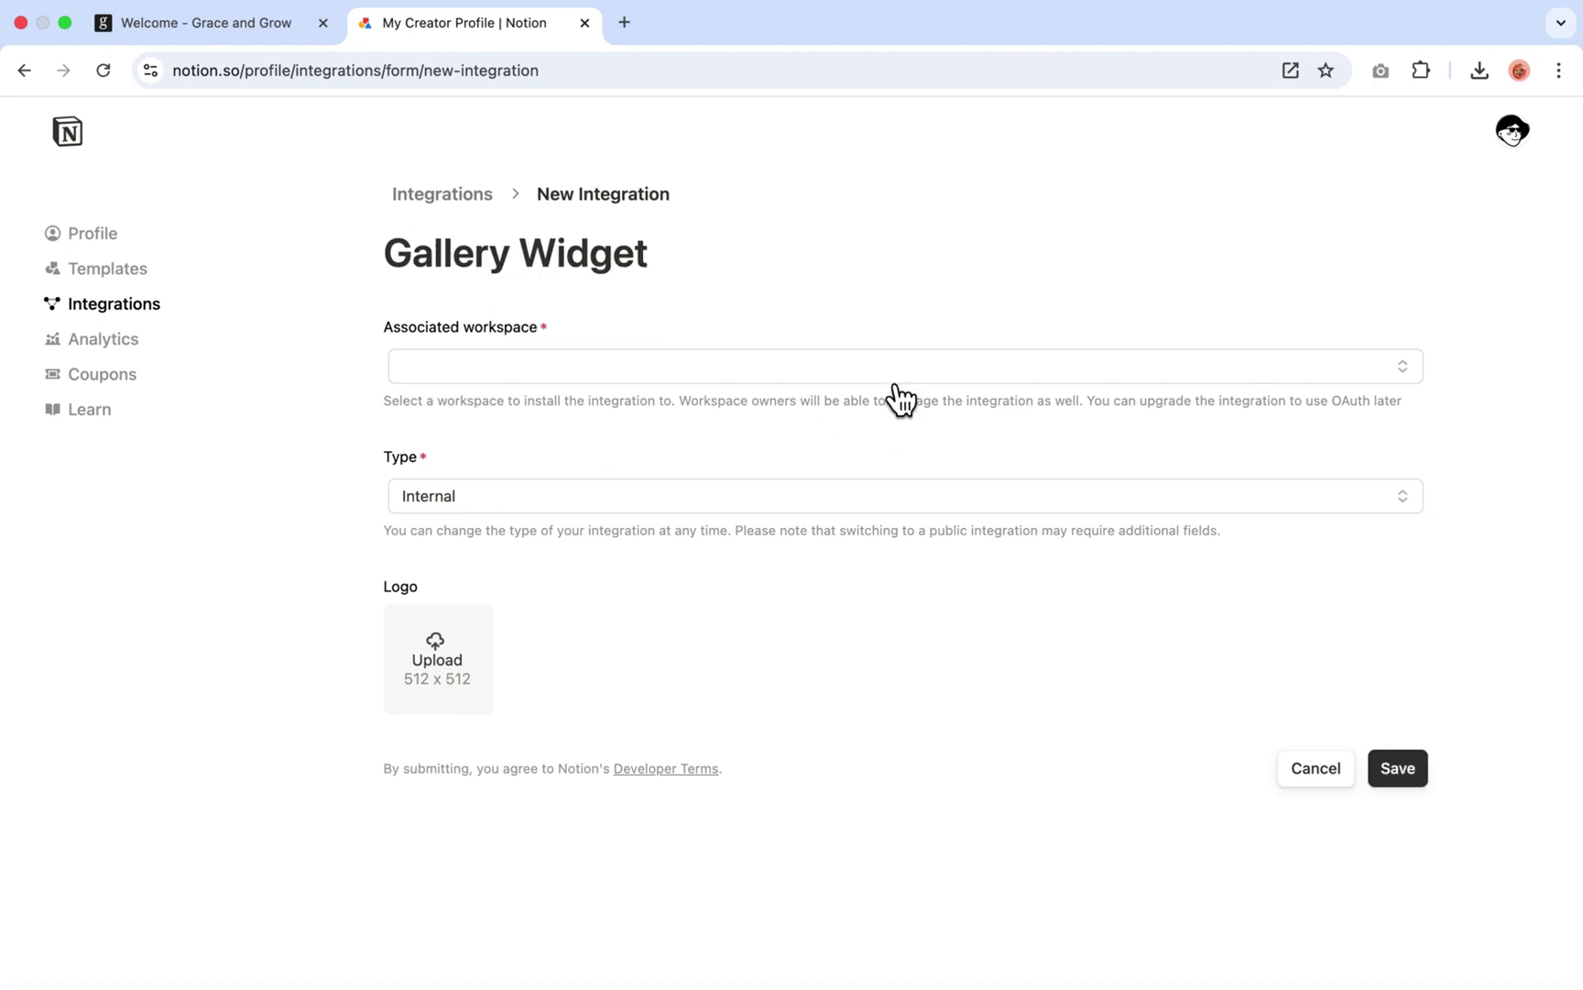
left_click(895, 371)
left_click(618, 429)
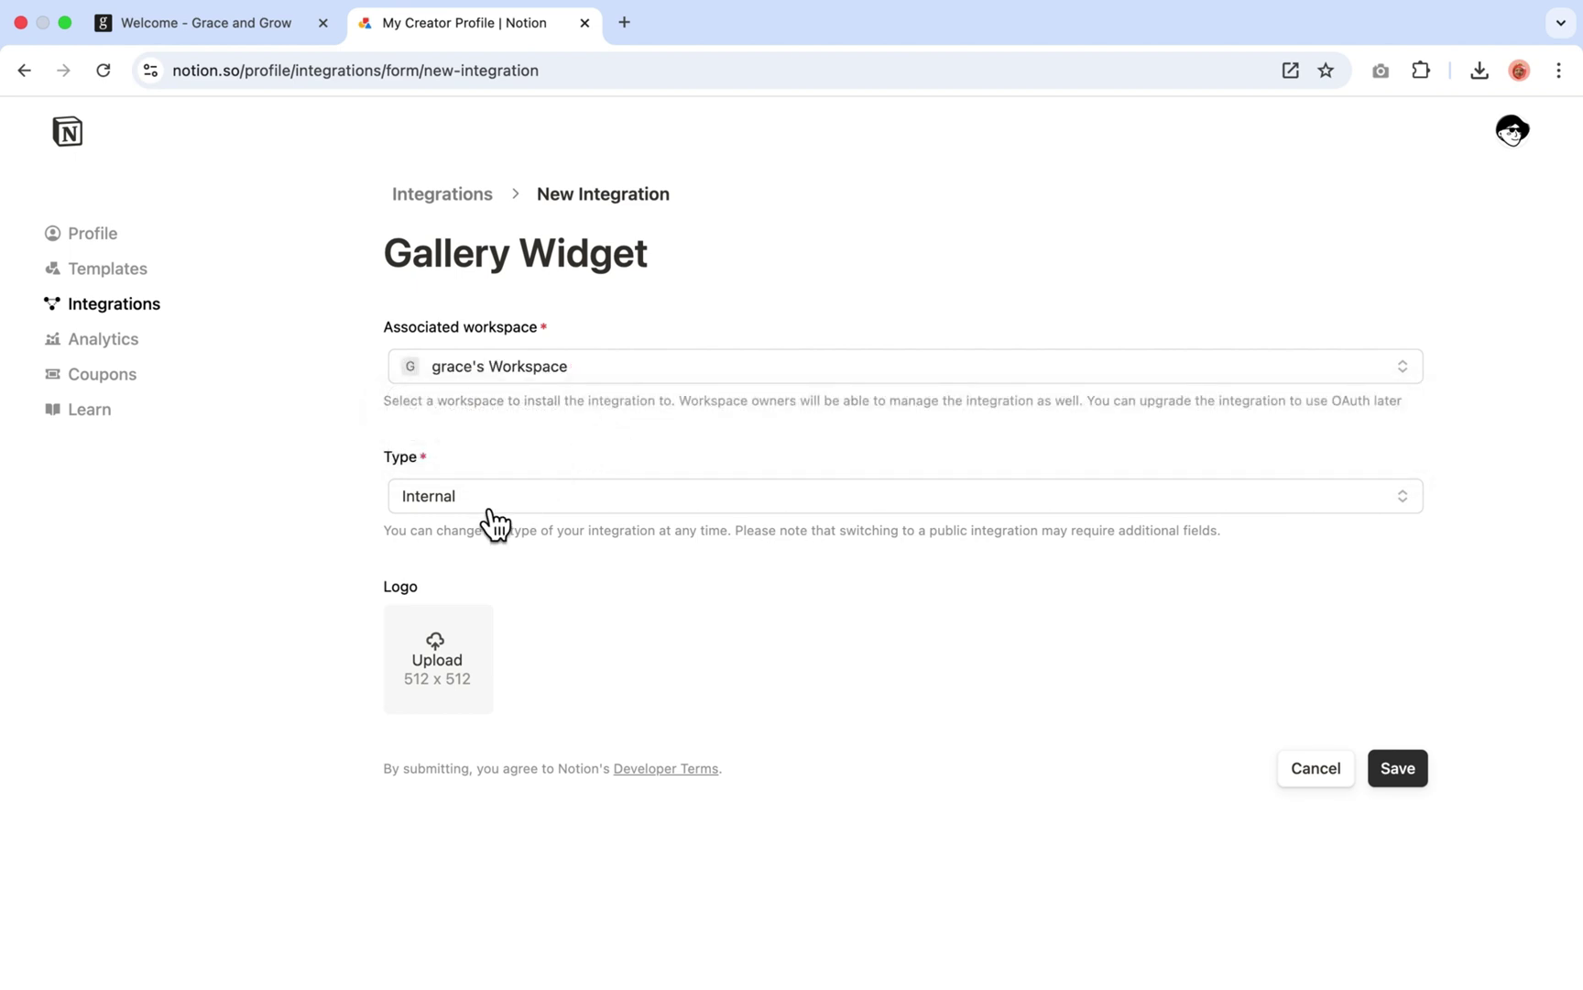
left_click(1405, 786)
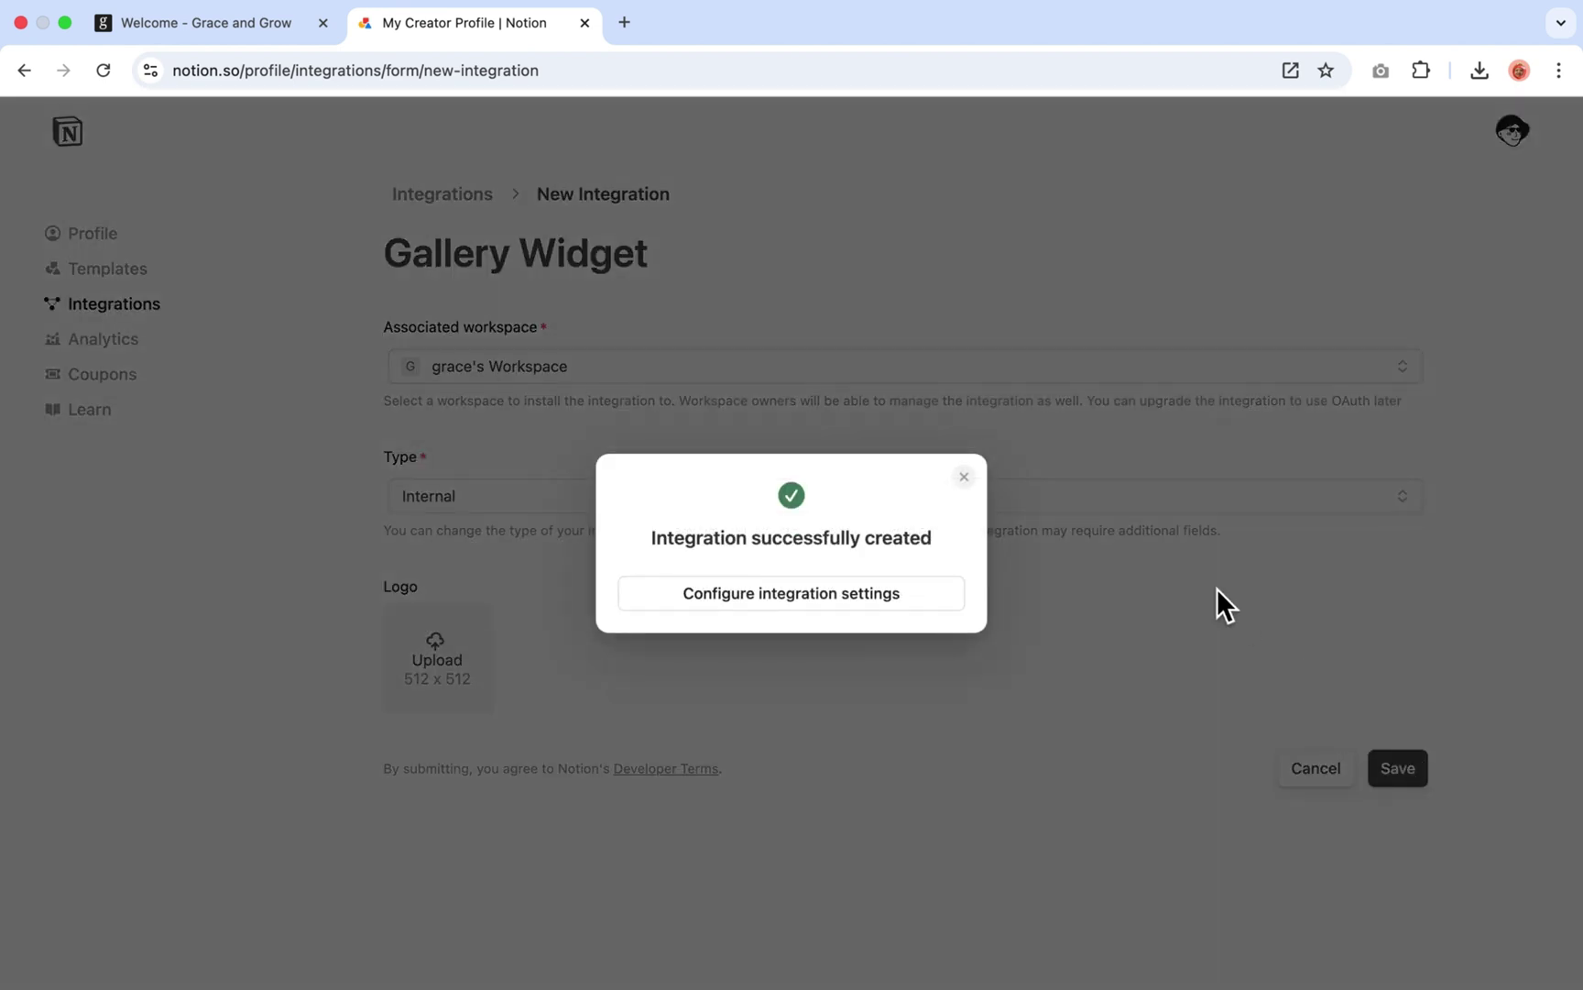
Open the Gallery Widget configuration settings and reveal its internal integration secret
left_click(971, 478)
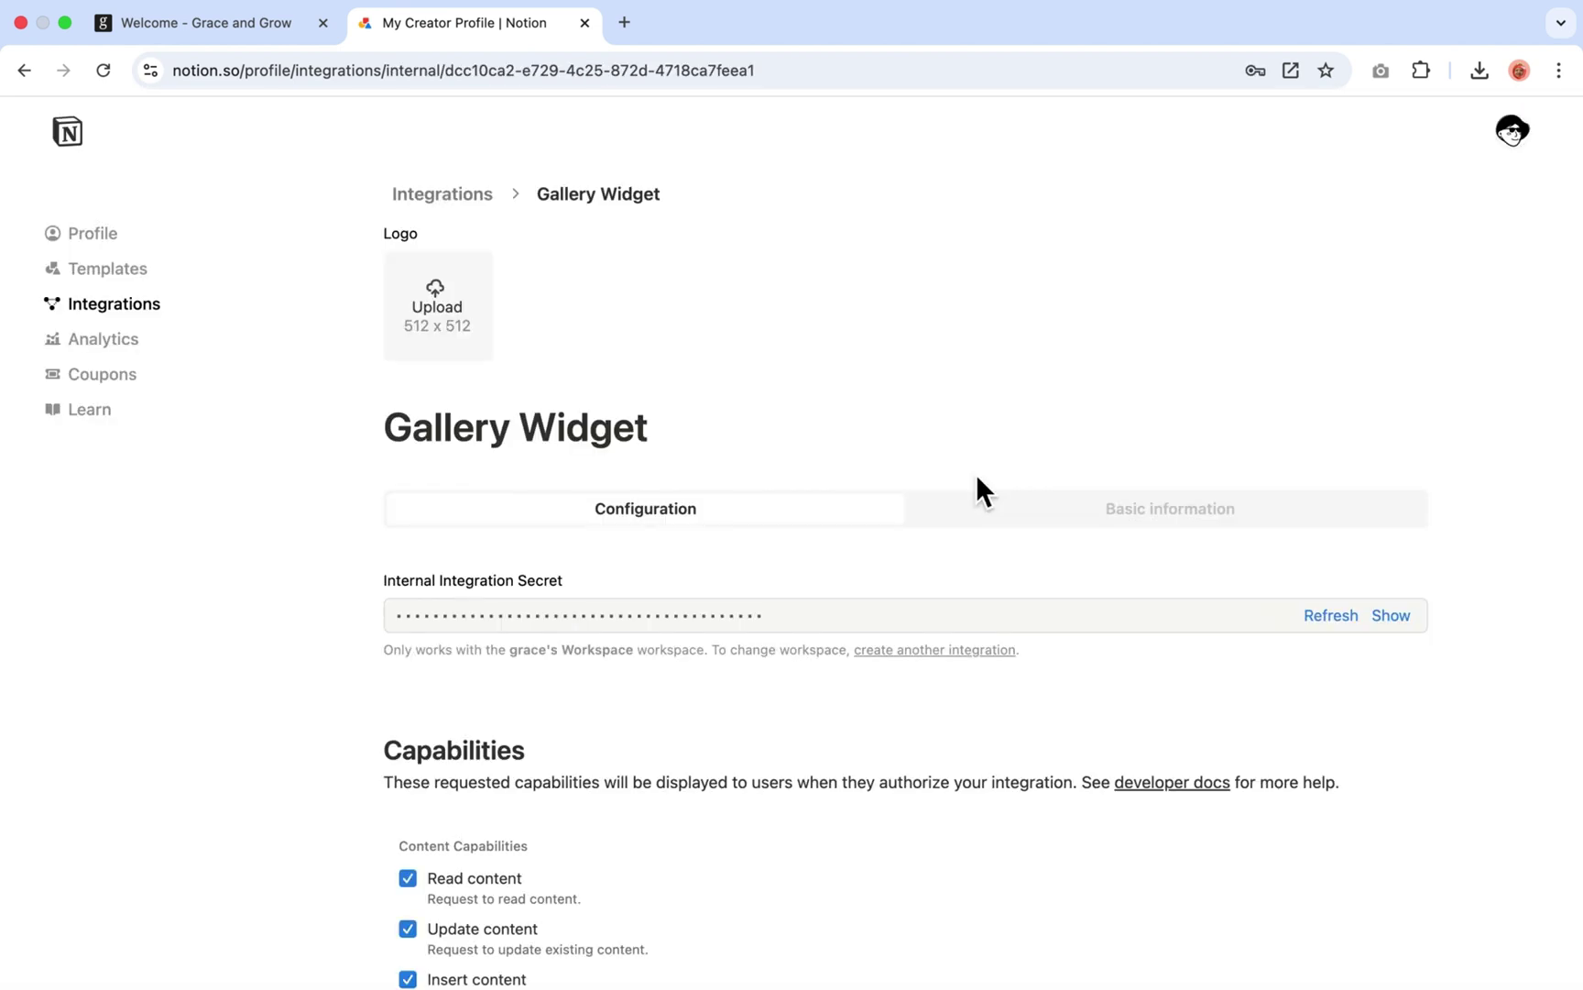
left_click(1385, 628)
left_click_drag(396, 615, 992, 619)
left_click(1036, 574)
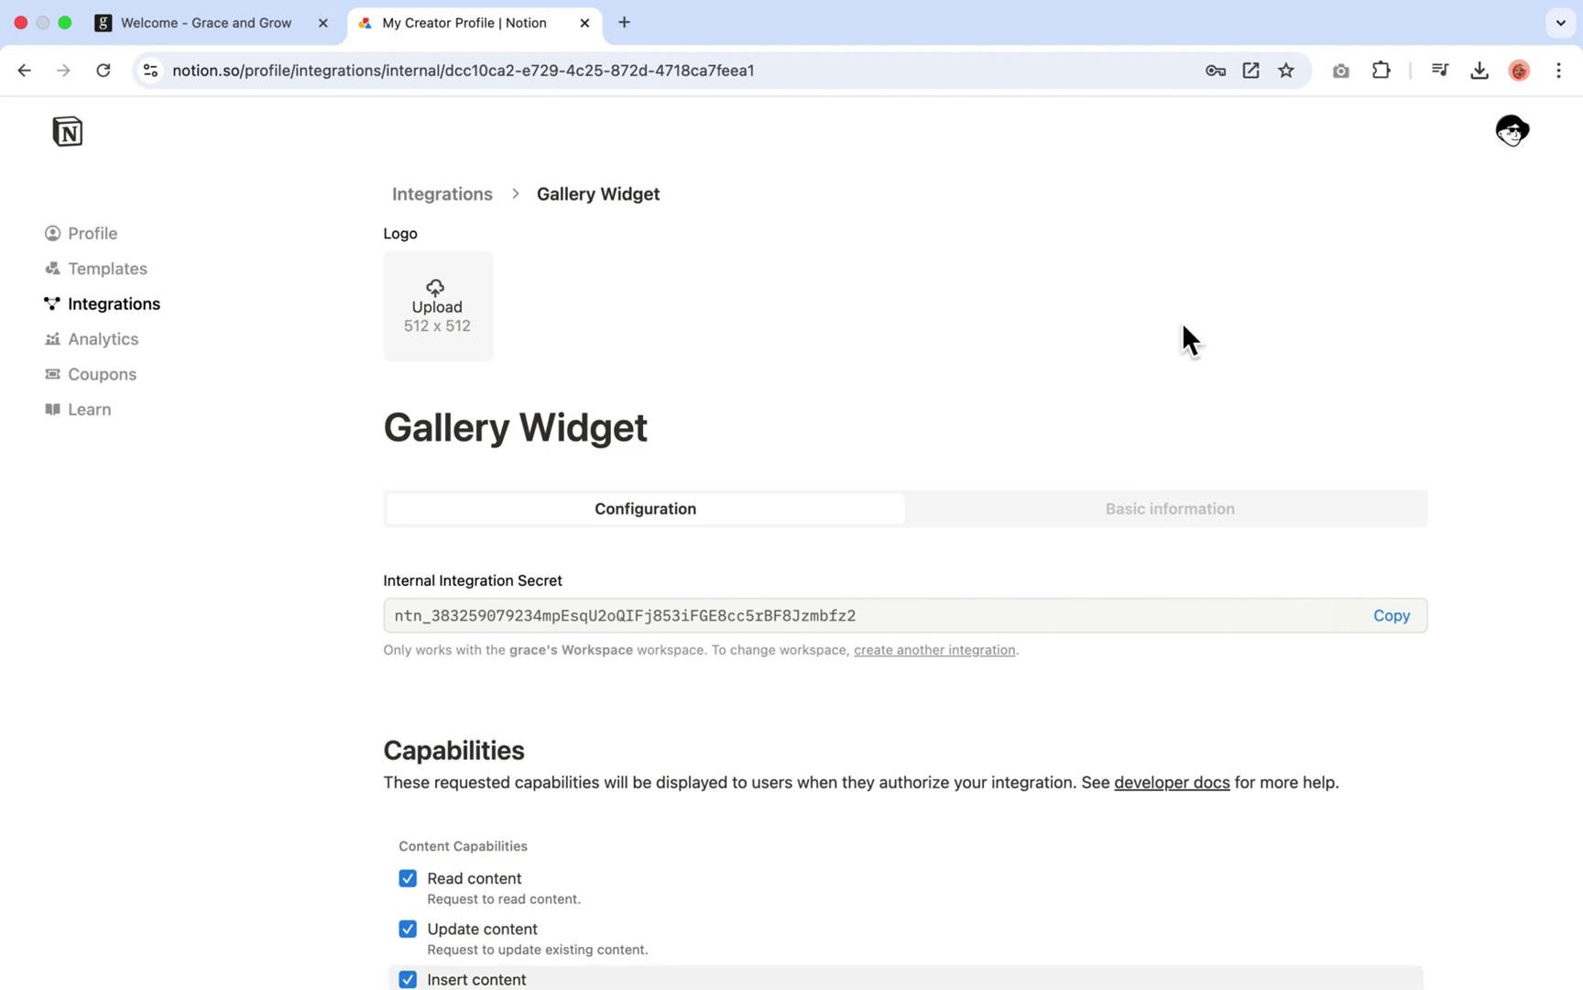
scroll(1191, 318, "down", 2)
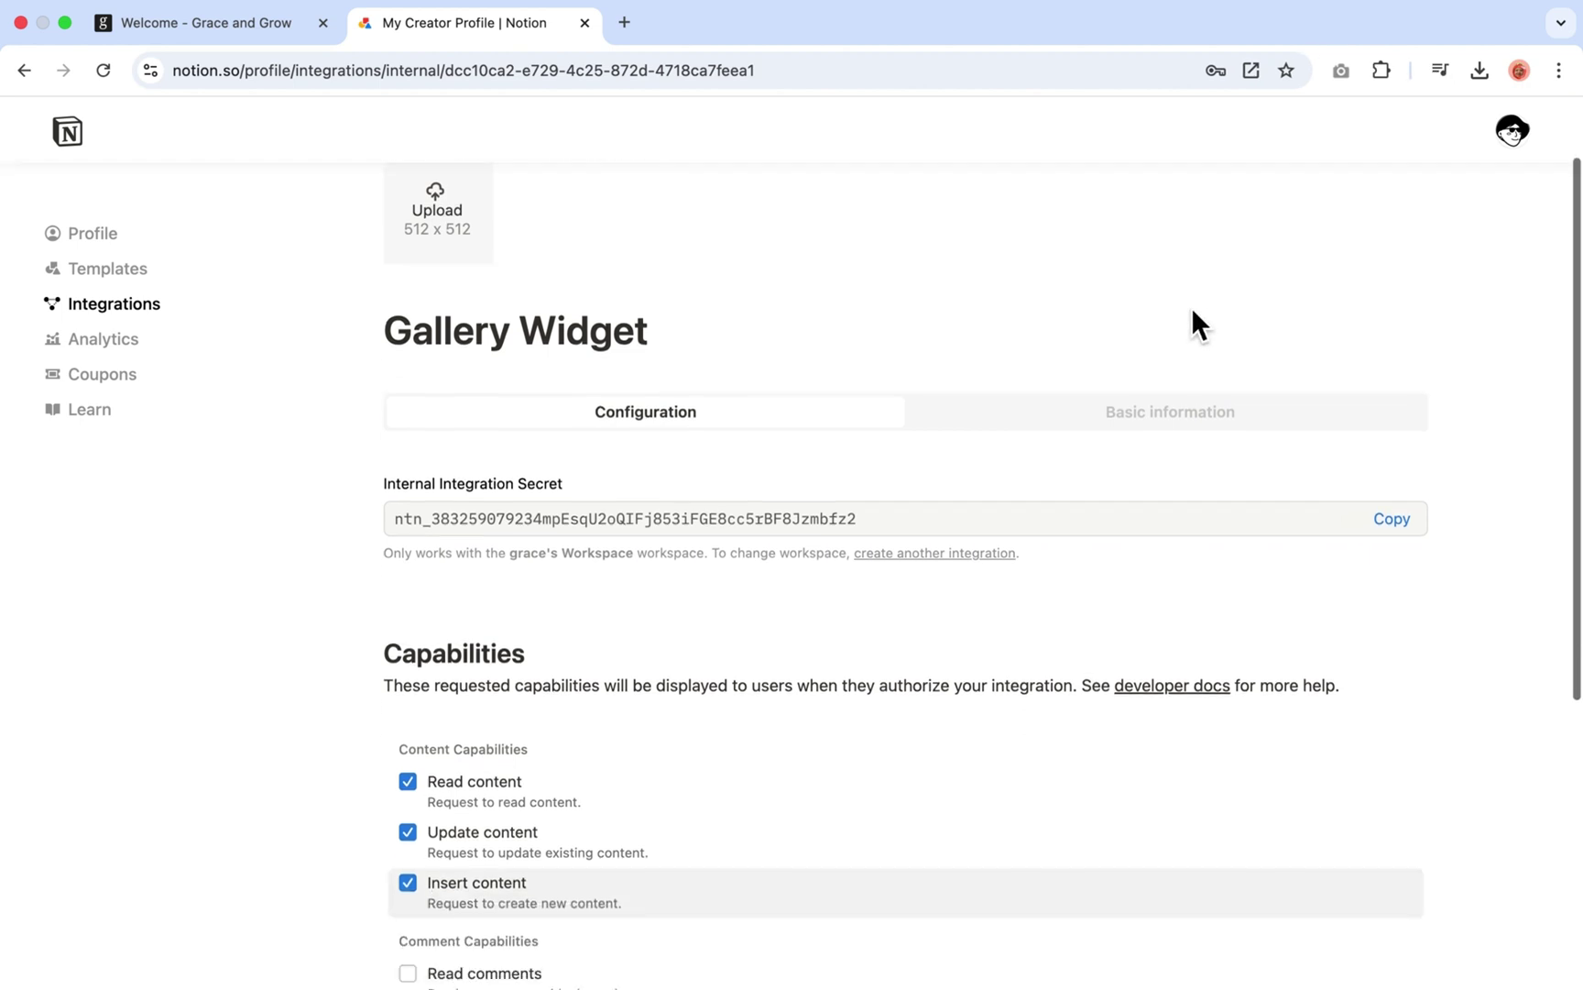
Grant Gallery Widget access to the Instagram Grid Preview 1.0 page through its Connections menu
mouse_move(527, 953)
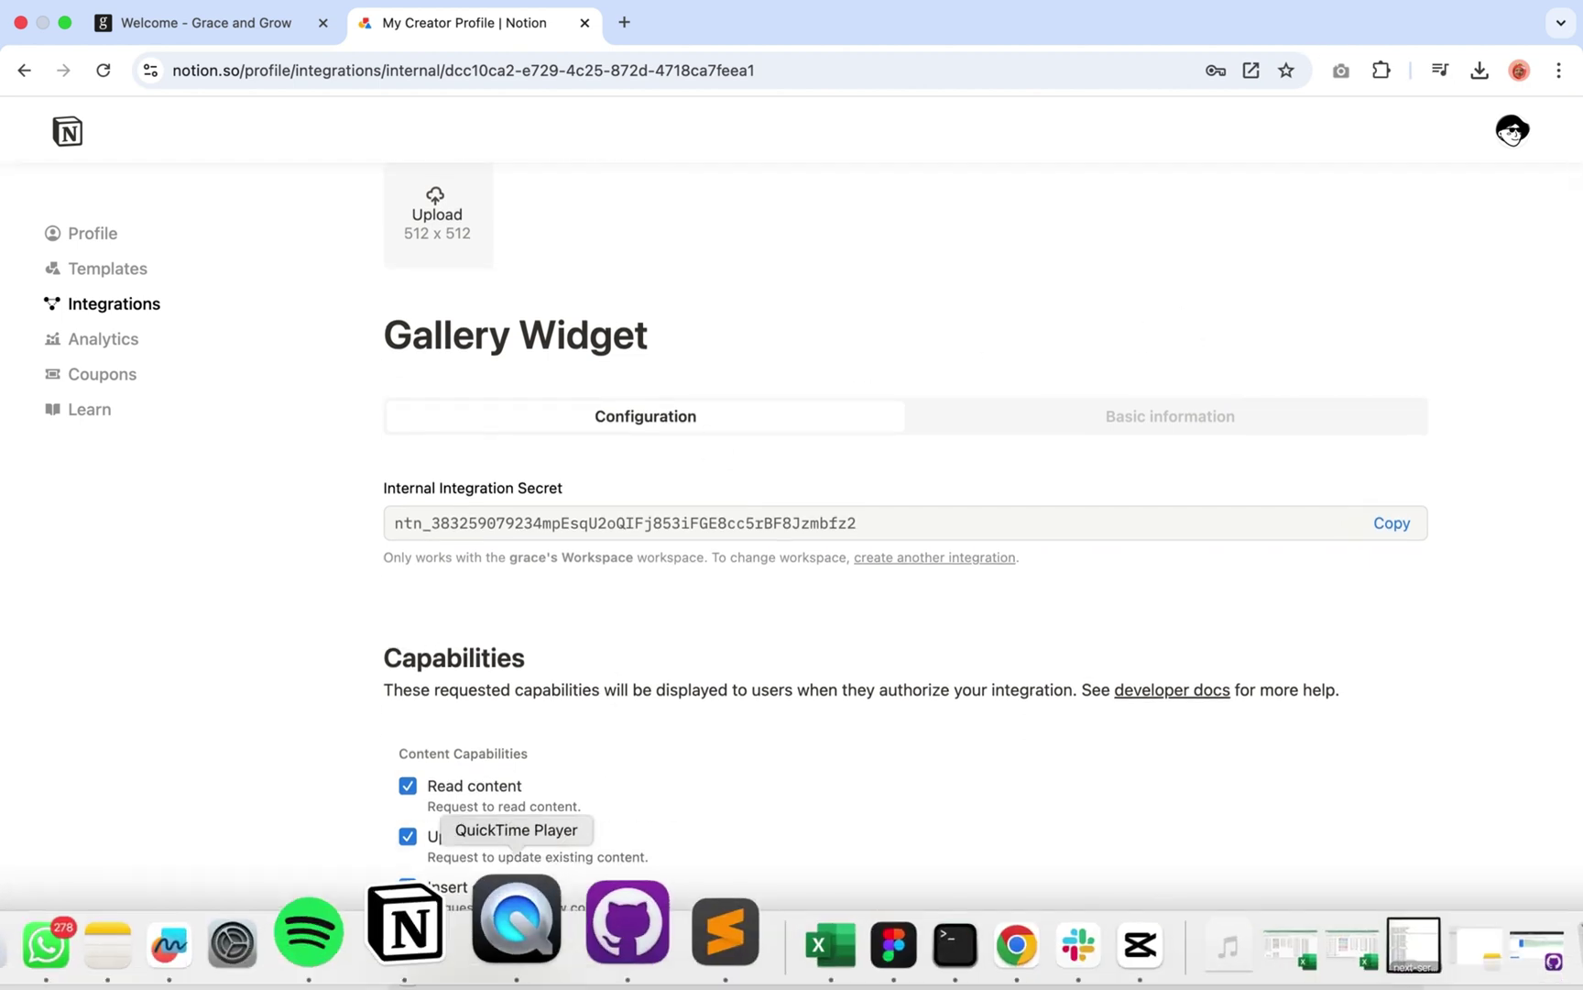
left_click(469, 945)
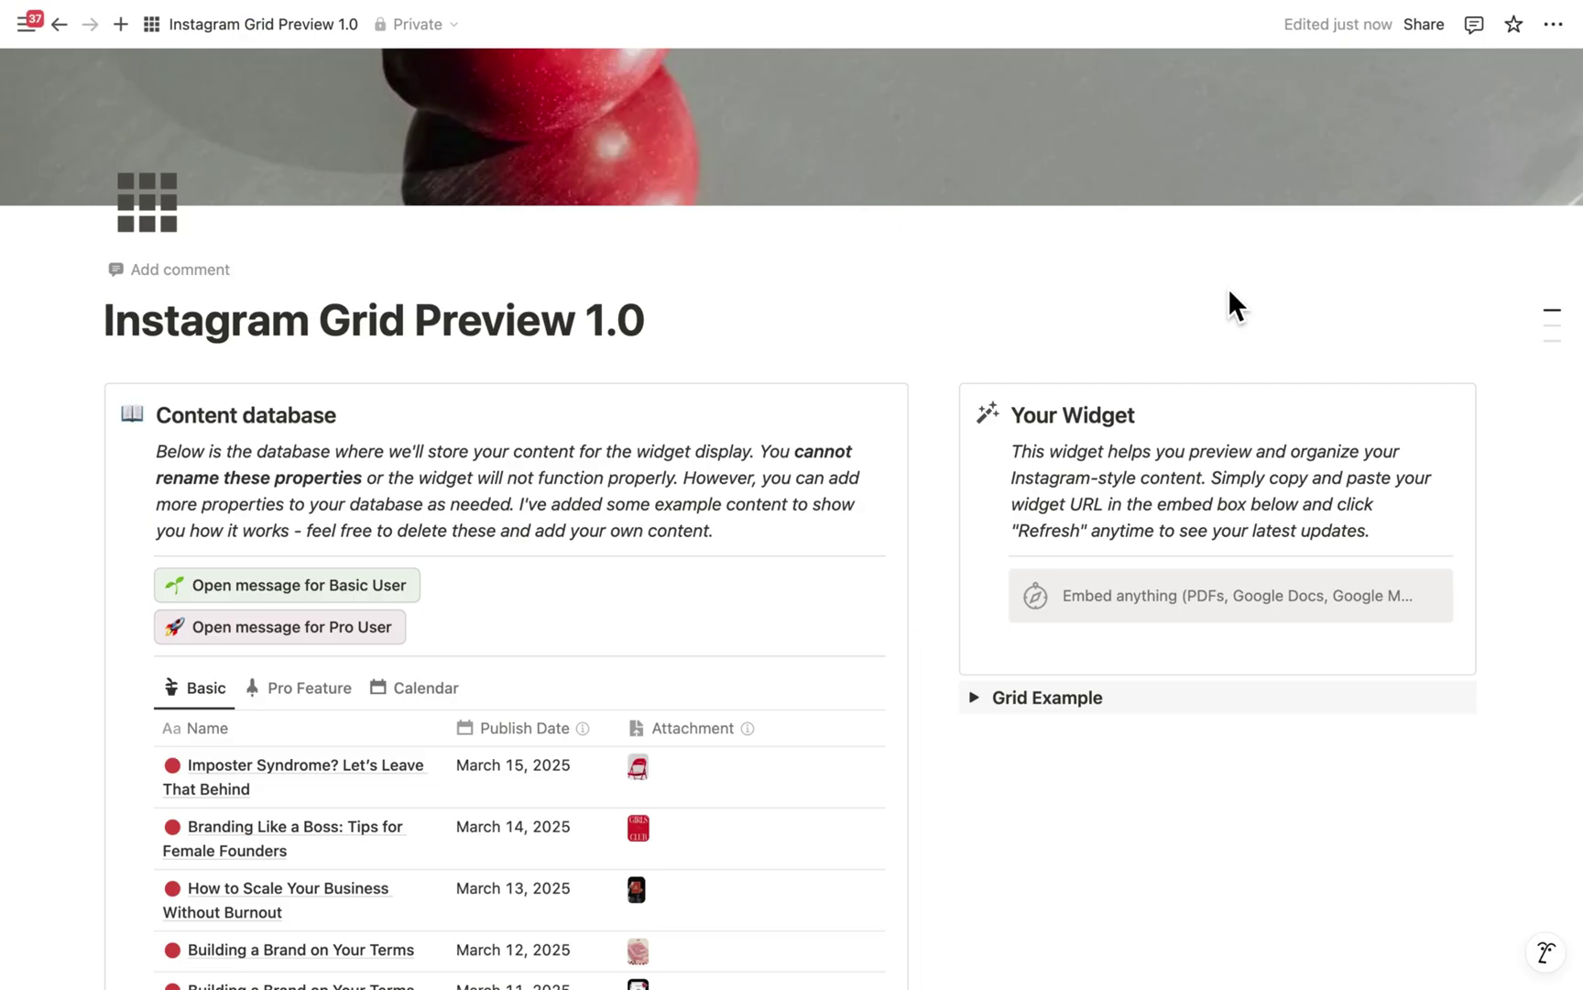
scroll(1229, 292, "down", 3)
scroll(1229, 291, "up", 3)
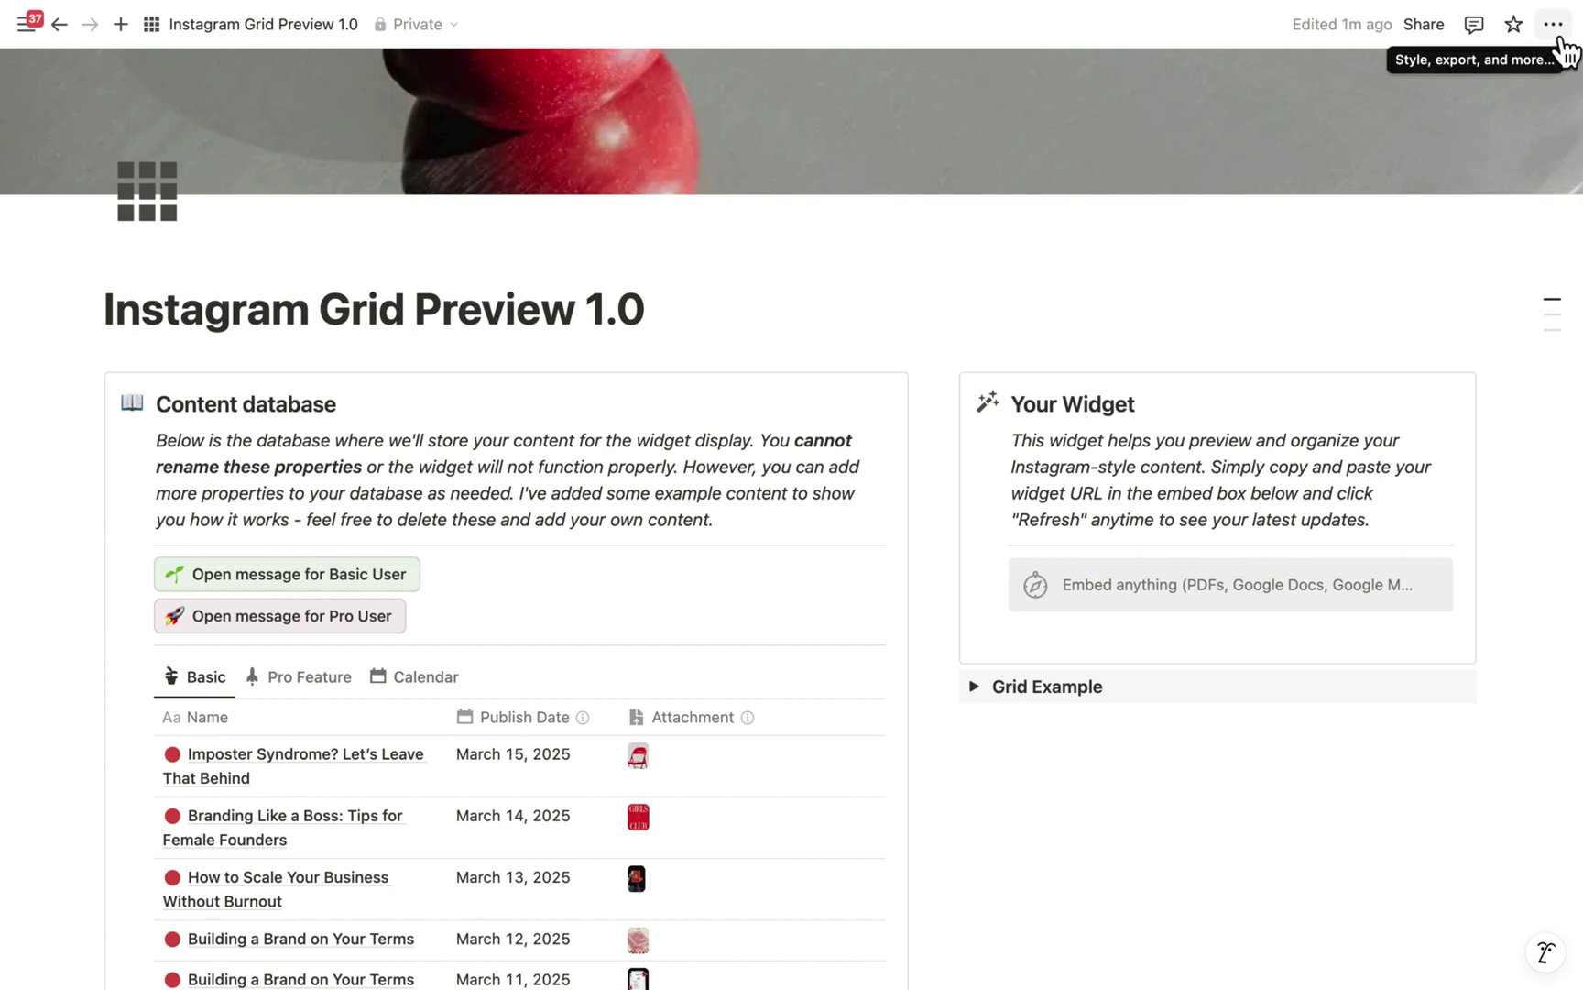
left_click(1554, 25)
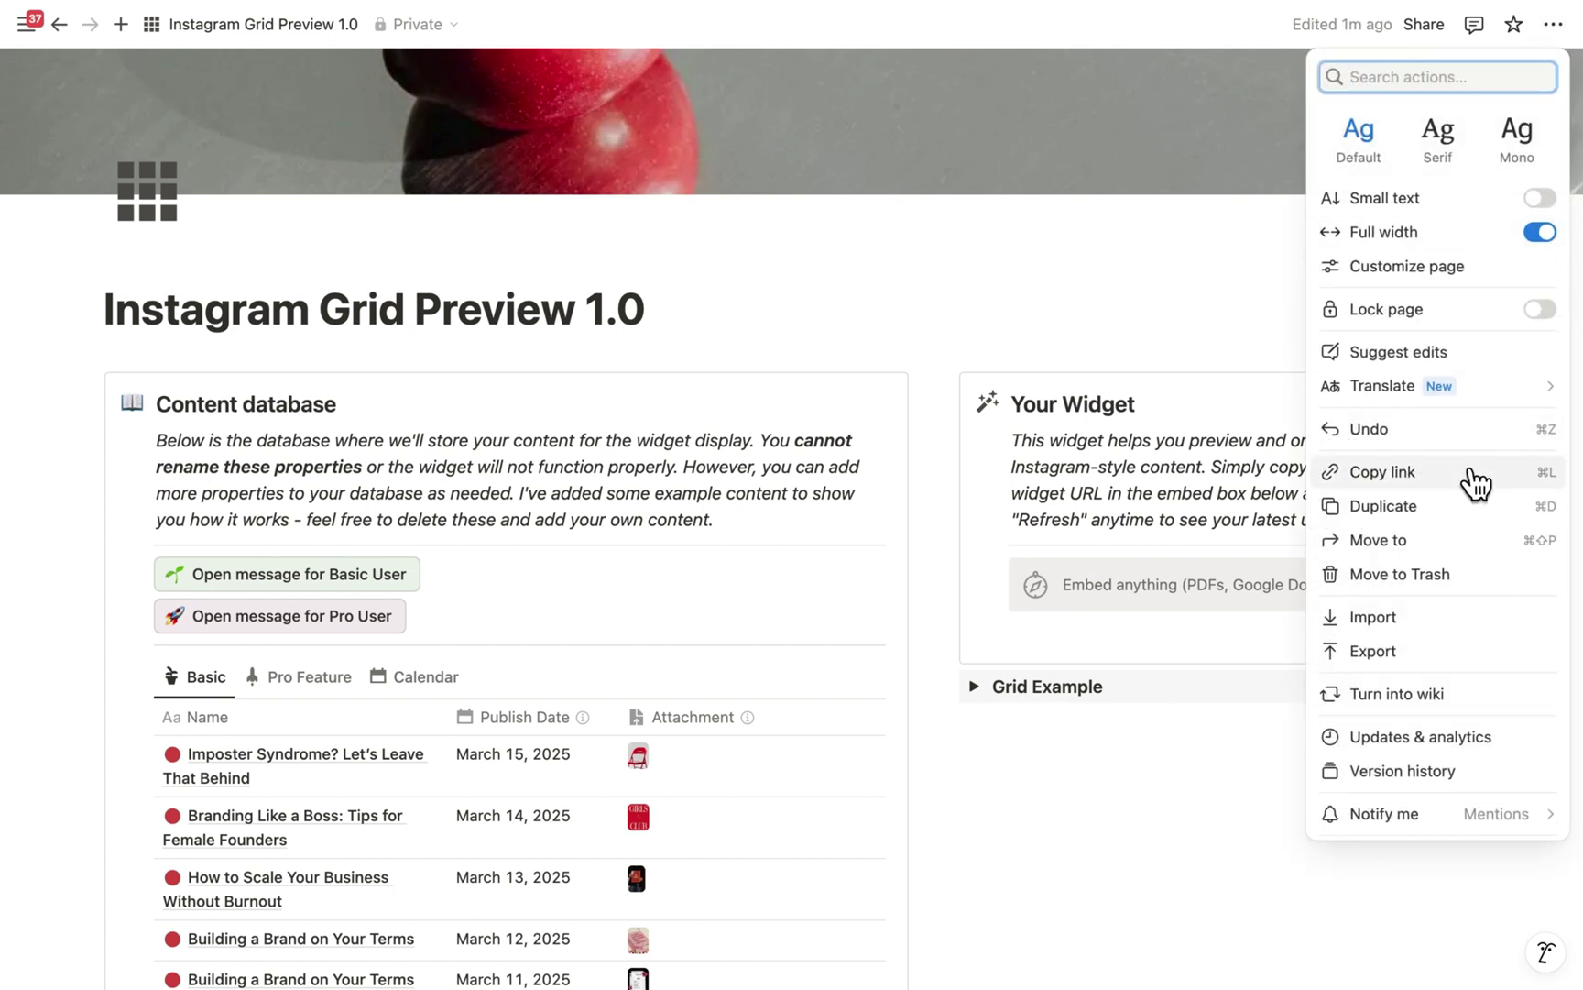
scroll(1475, 484, "down", 2)
mouse_move(1459, 739)
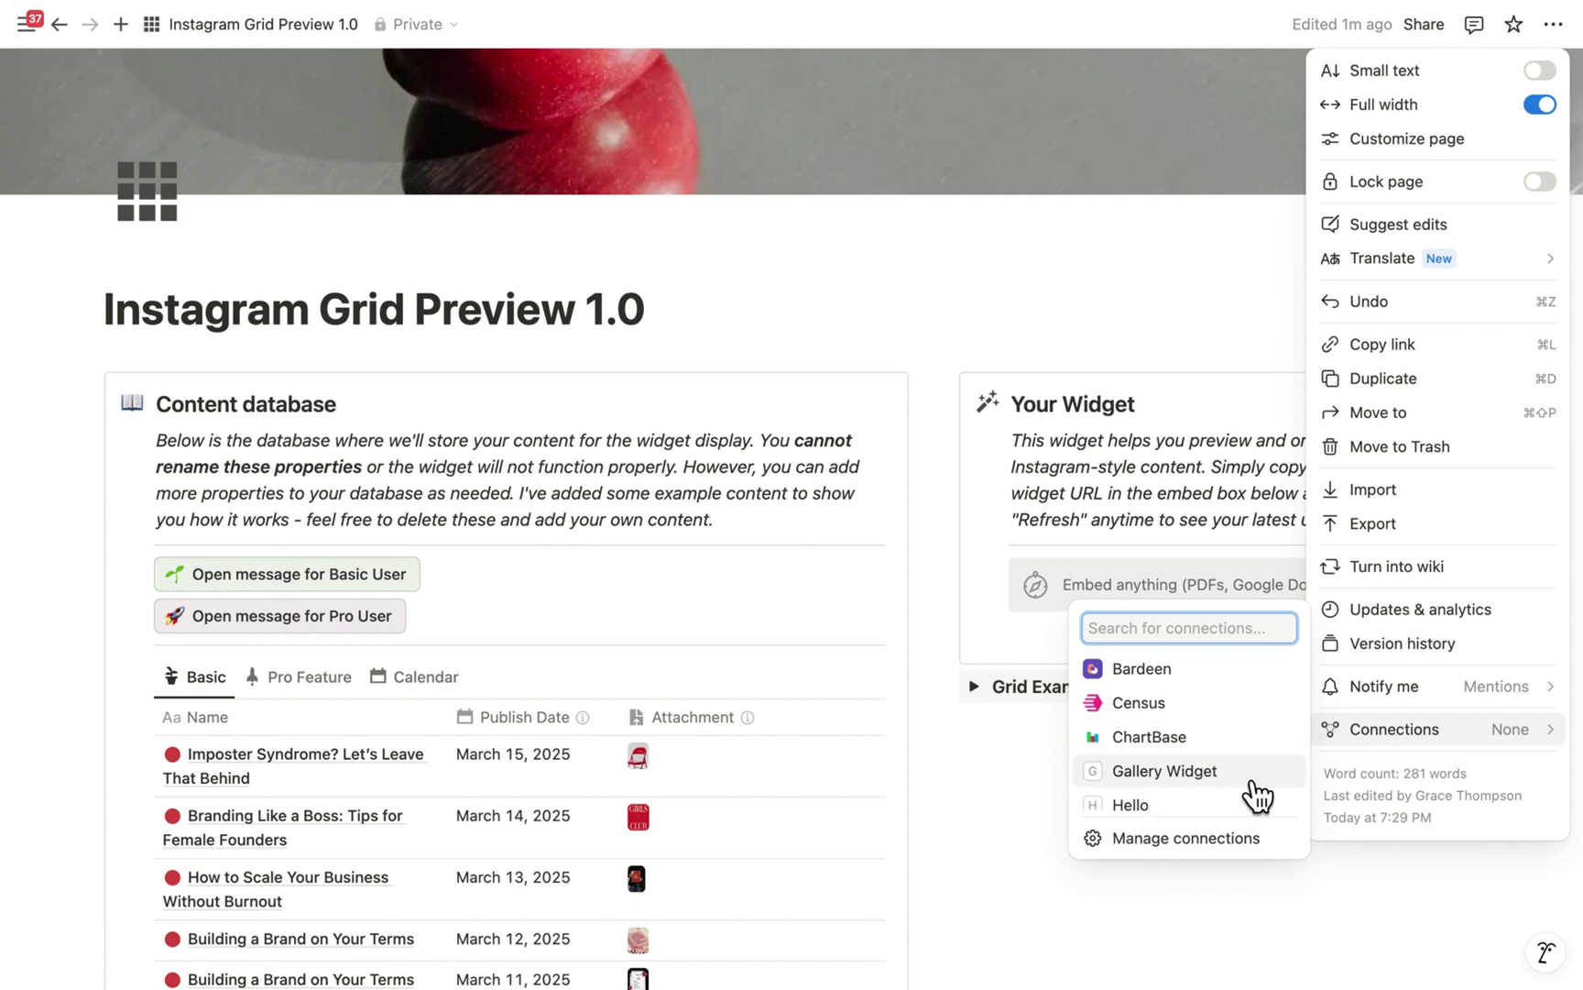
left_click(1252, 790)
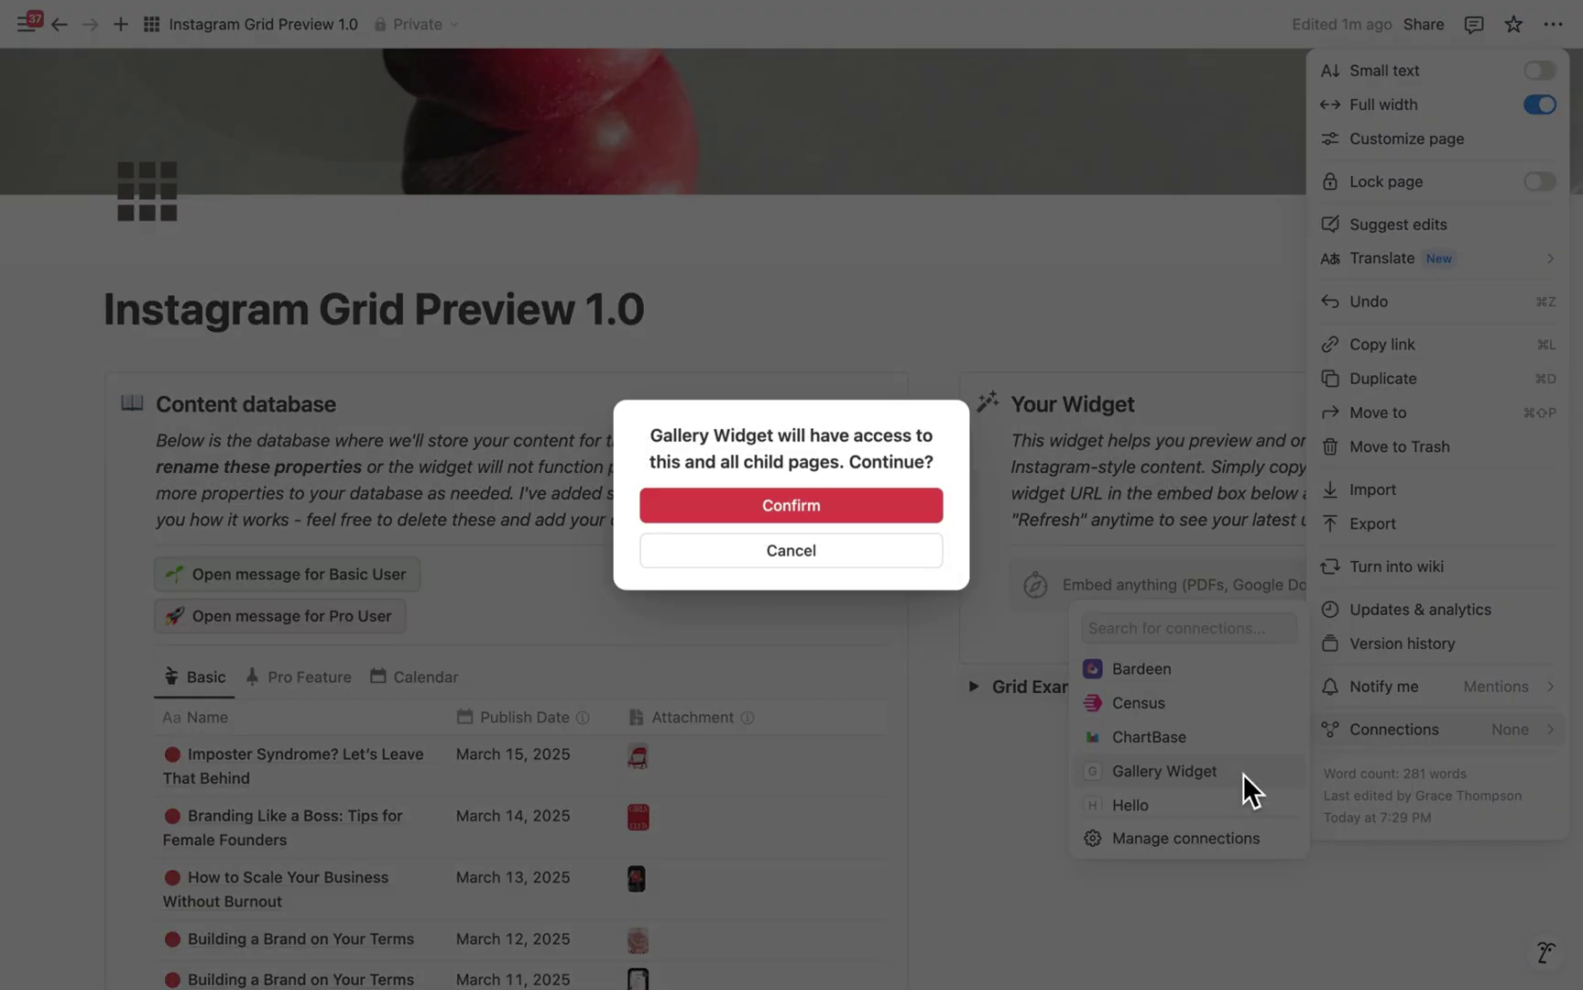
left_click(855, 511)
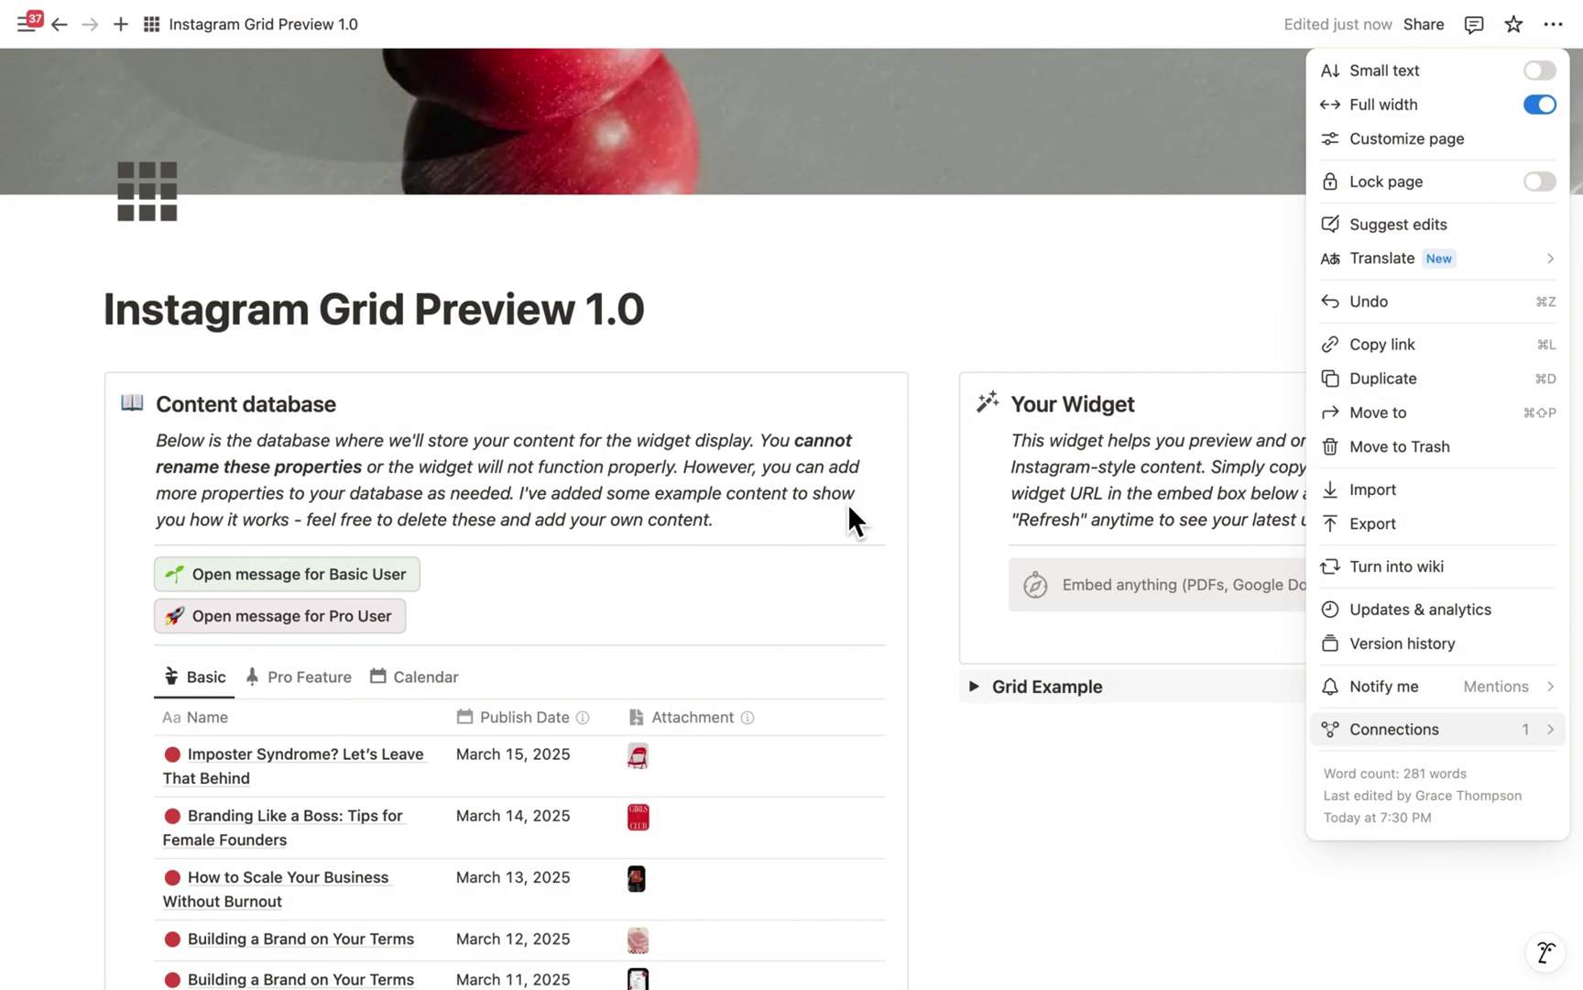
mouse_move(1406, 733)
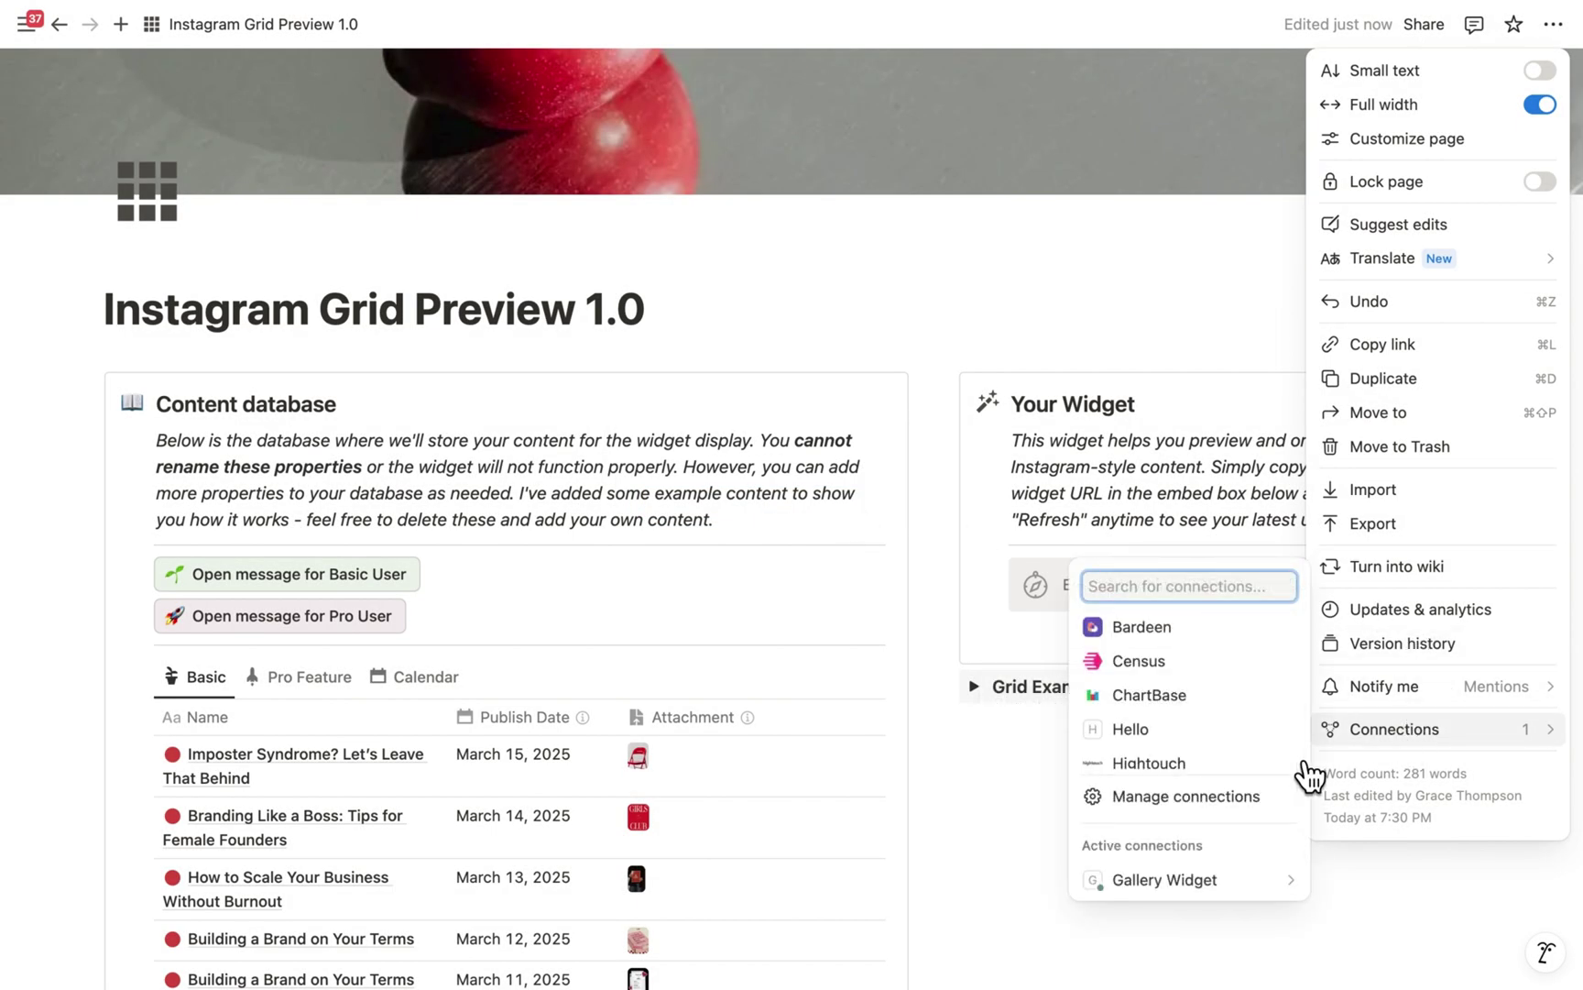
mouse_move(1228, 884)
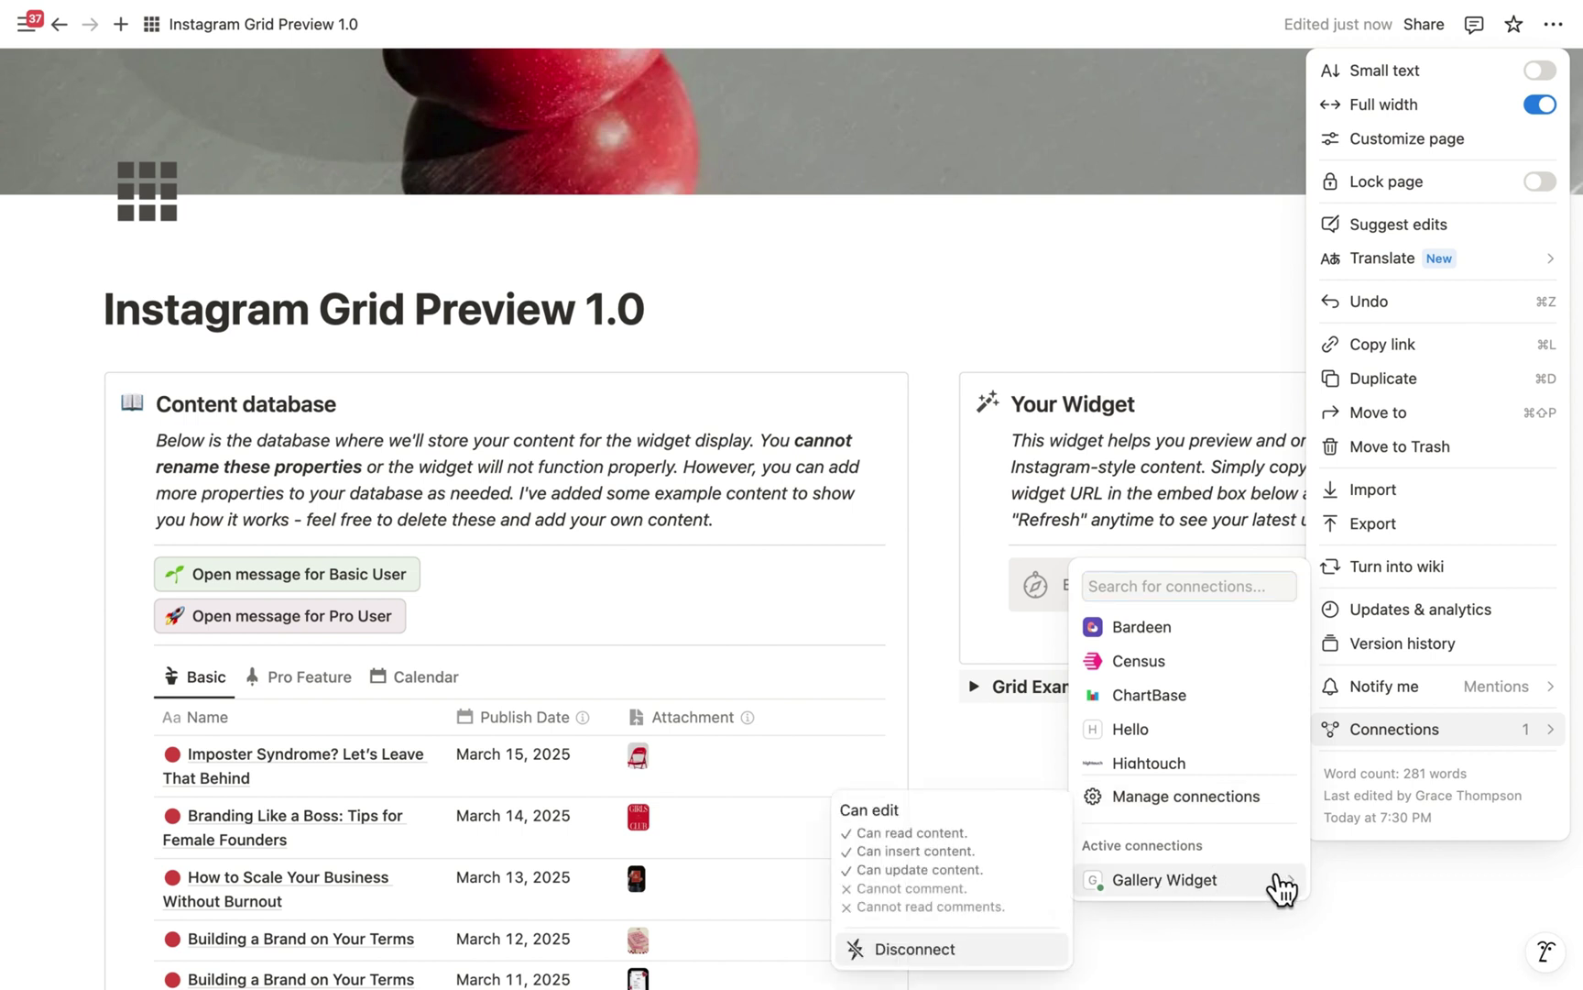
left_click(1458, 883)
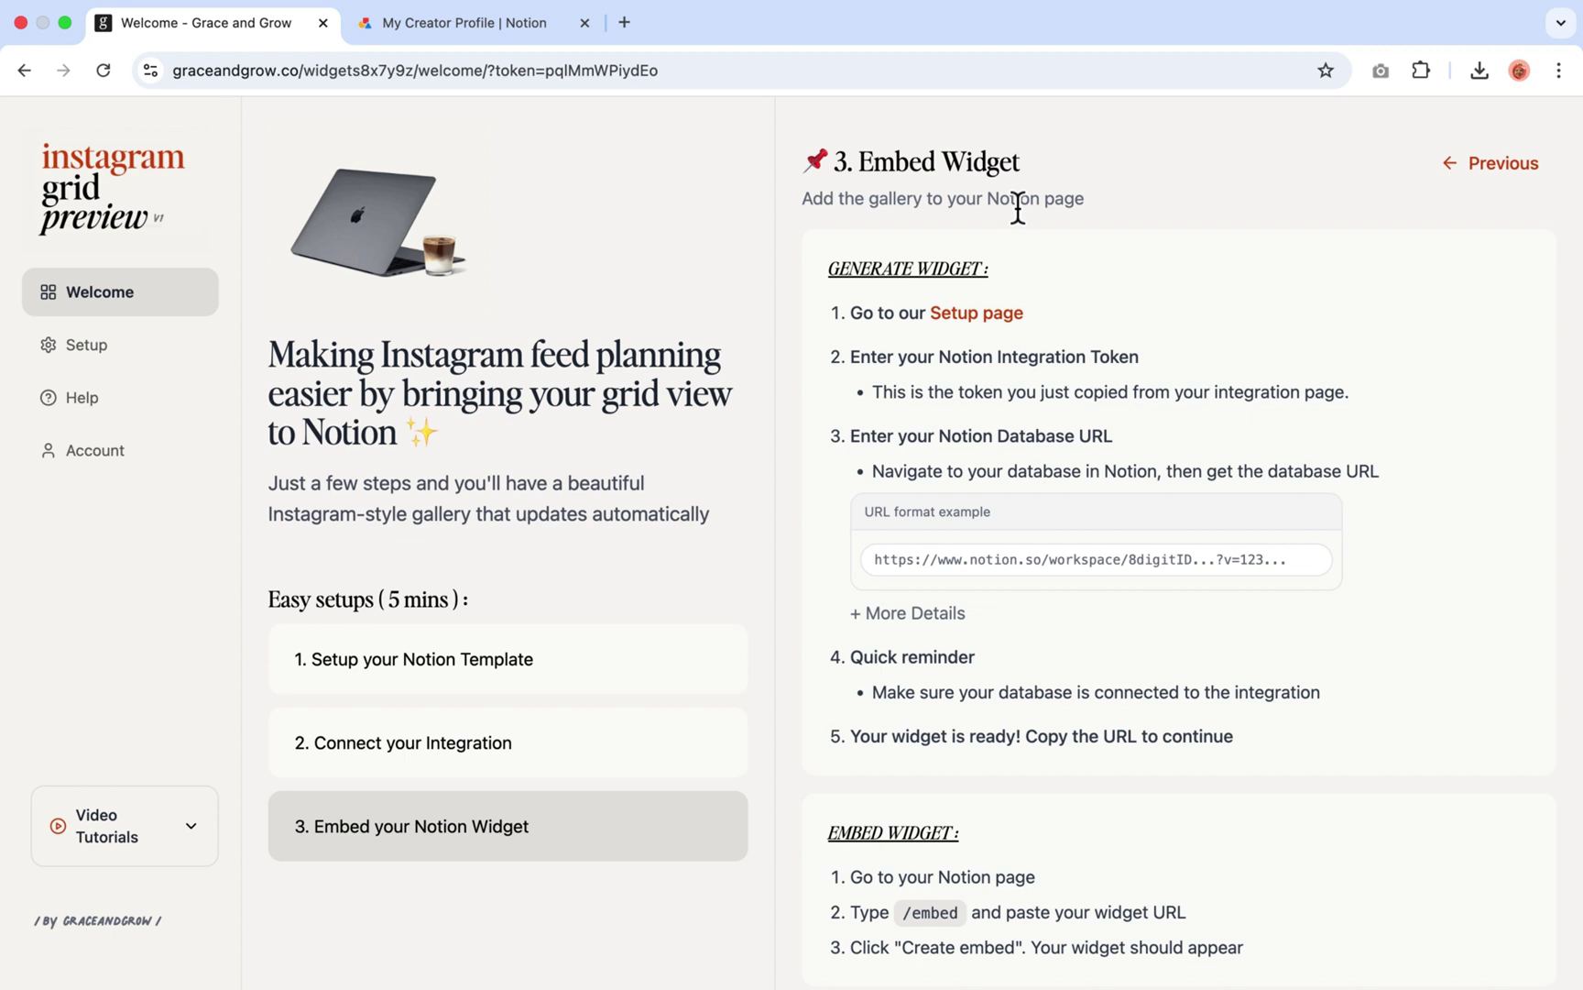
Copy the Gallery Widget secret and paste it into the Notion Integration Token field
left_click(988, 315)
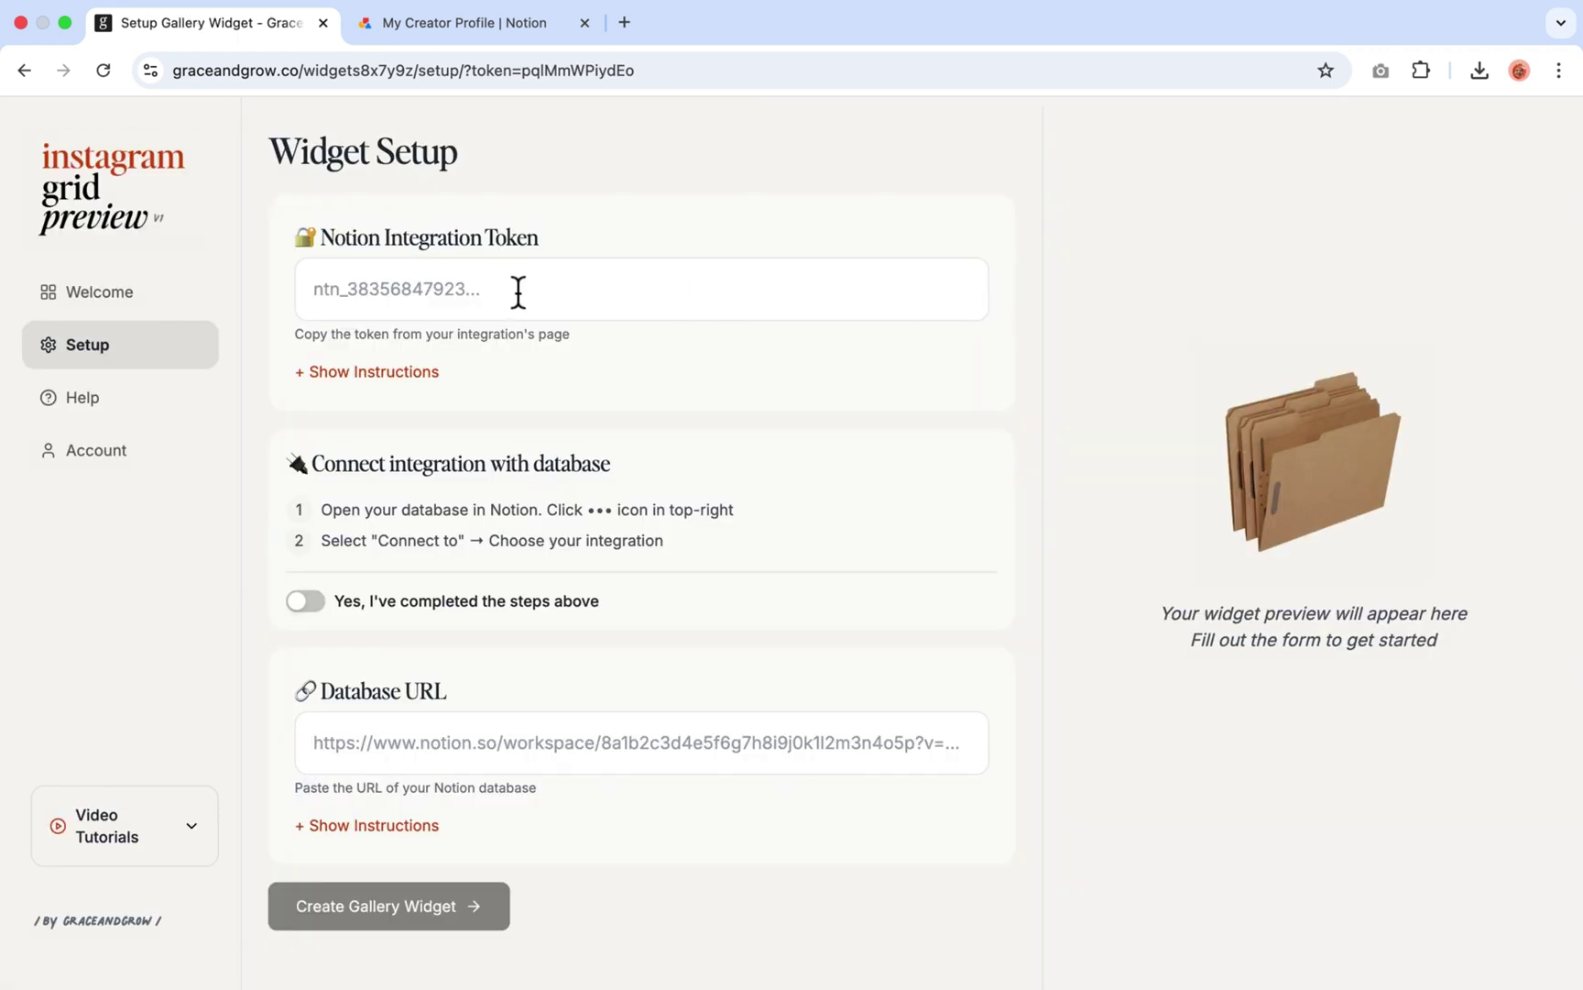
left_click_drag(321, 240, 589, 240)
left_click(758, 236)
left_click(465, 29)
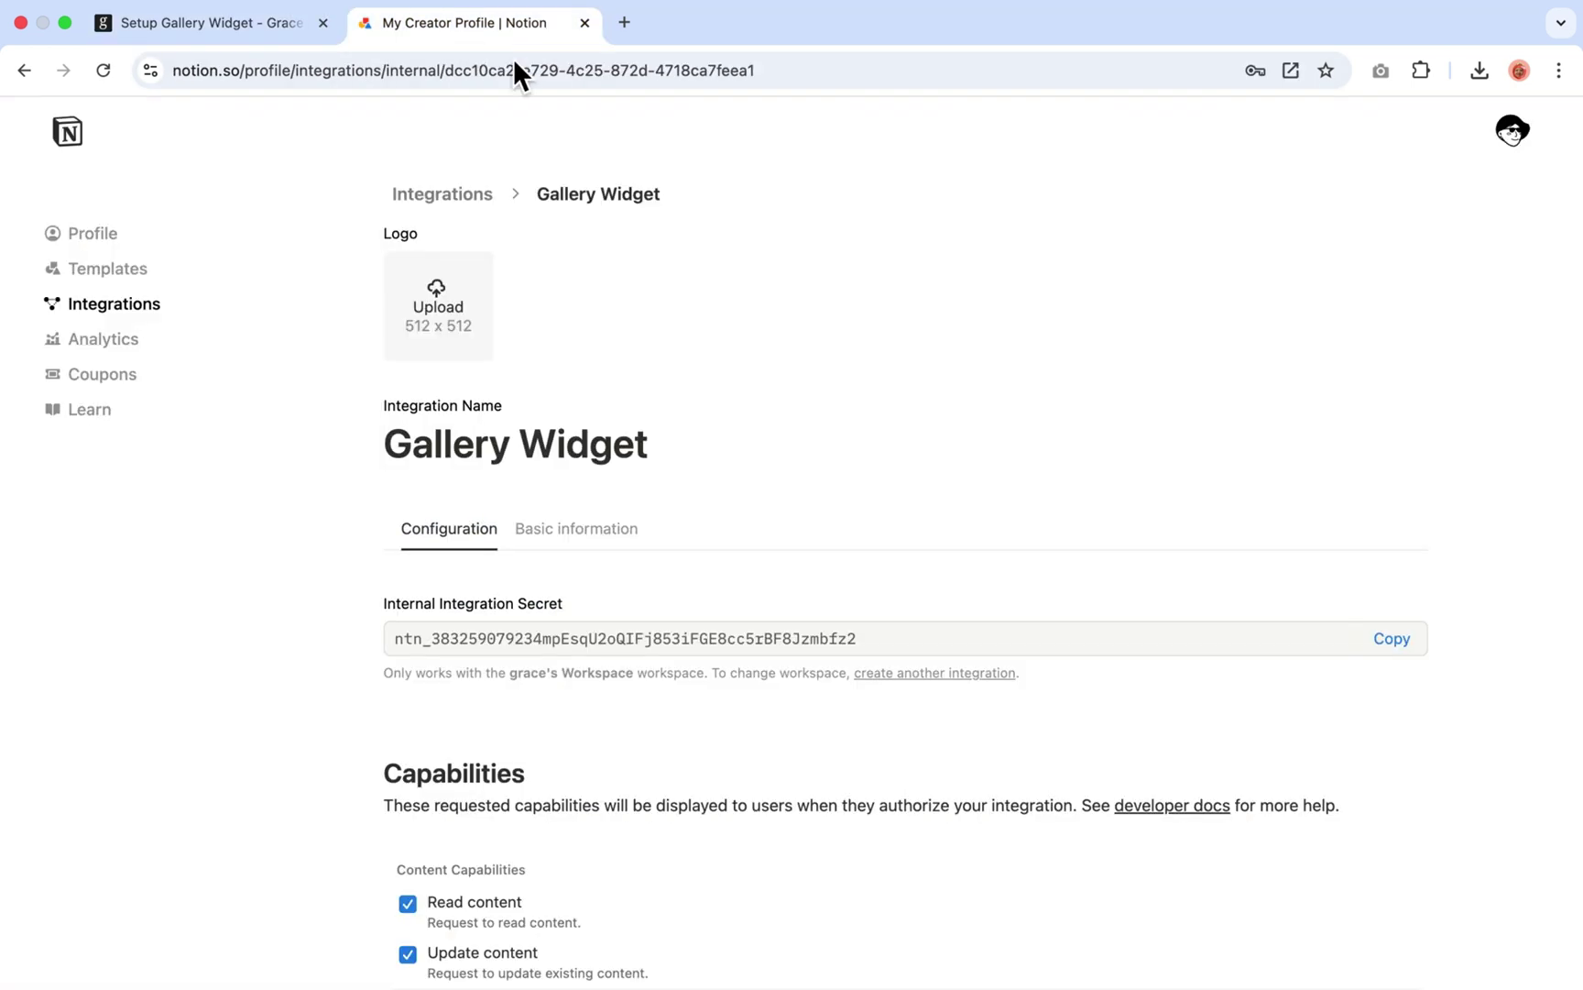
left_click(1412, 651)
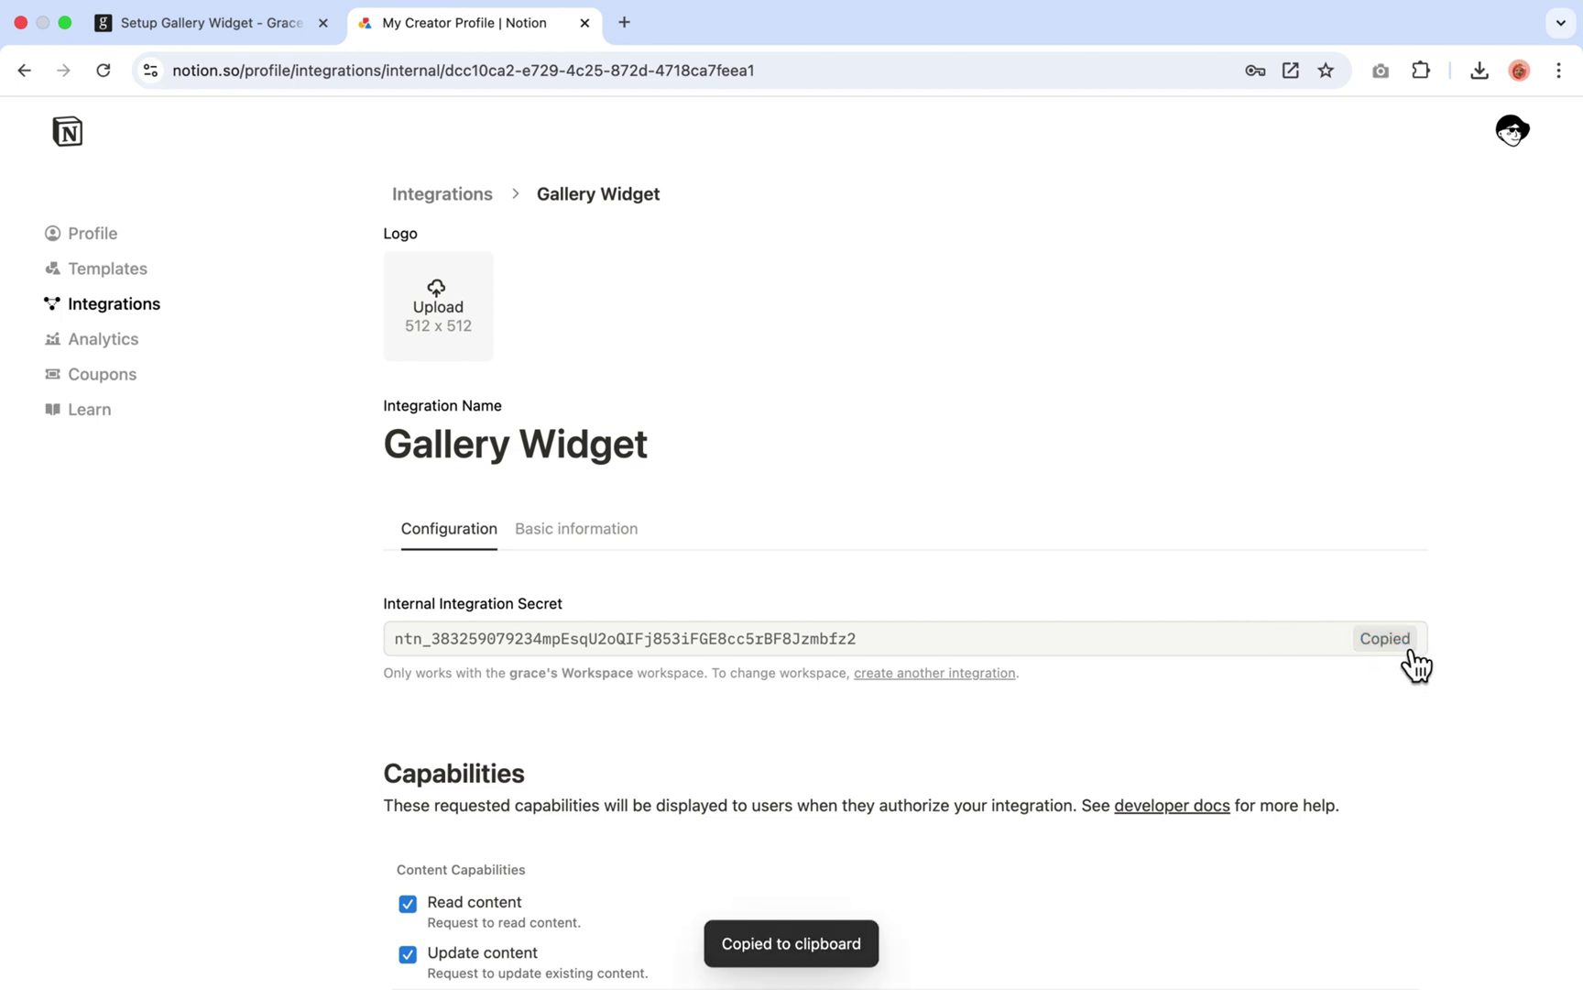
left_click(215, 36)
left_click(452, 284)
key("super+v")
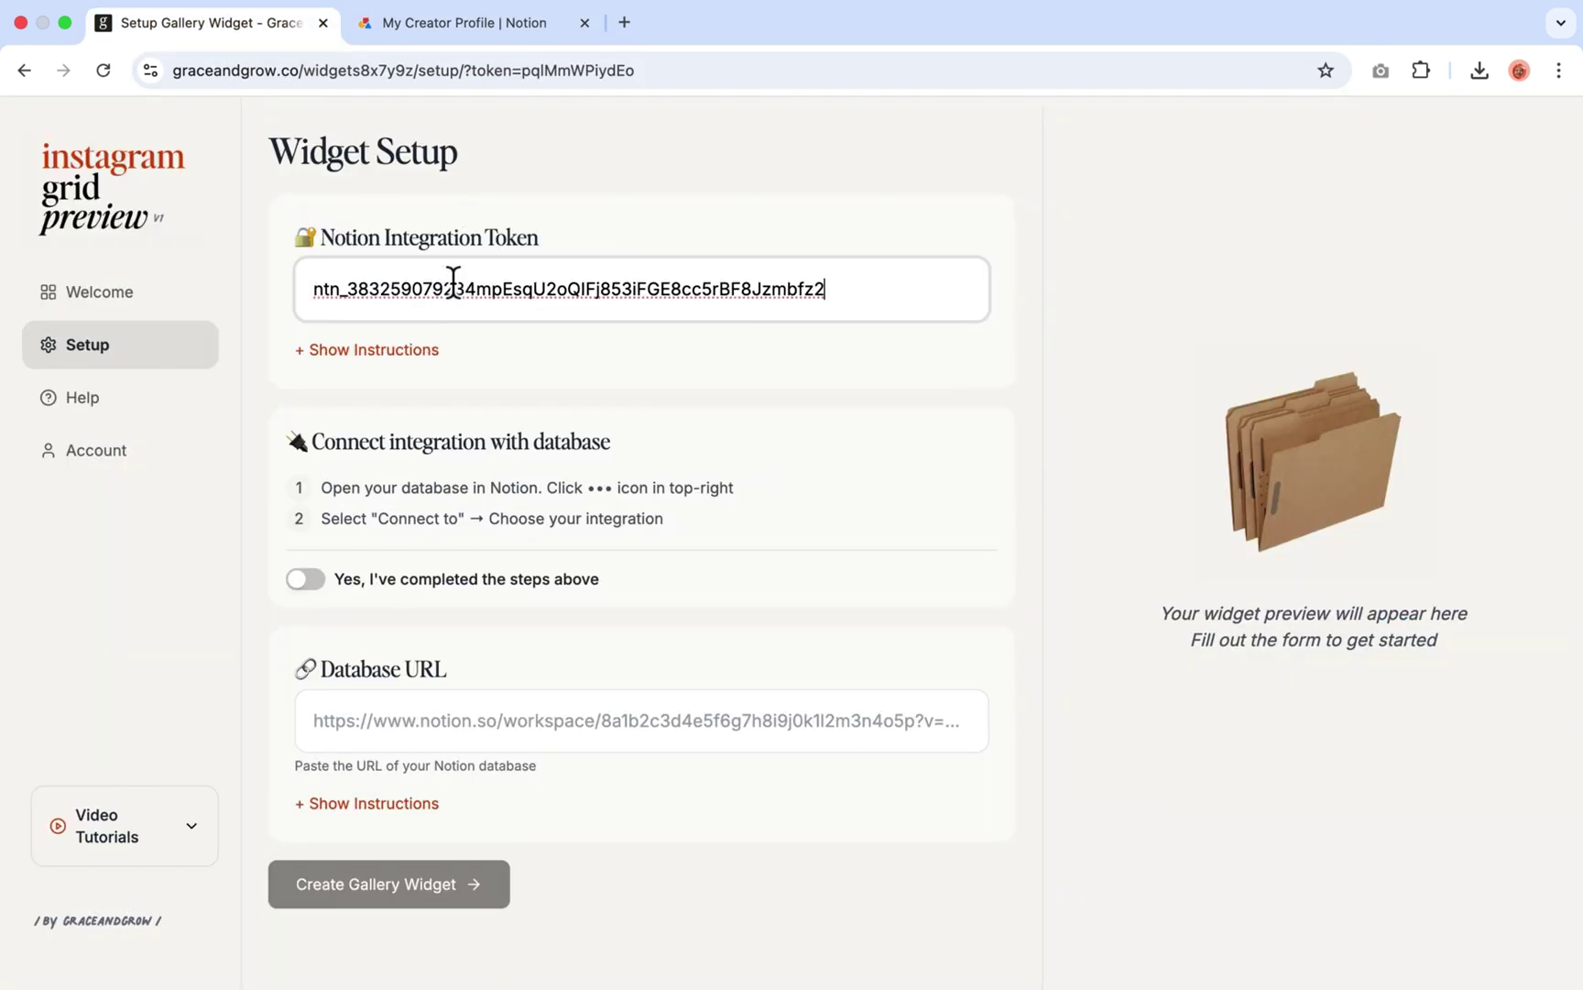
Switch on the toggle confirming the database connection steps are completed
left_click_drag(310, 442, 602, 442)
left_click(683, 443)
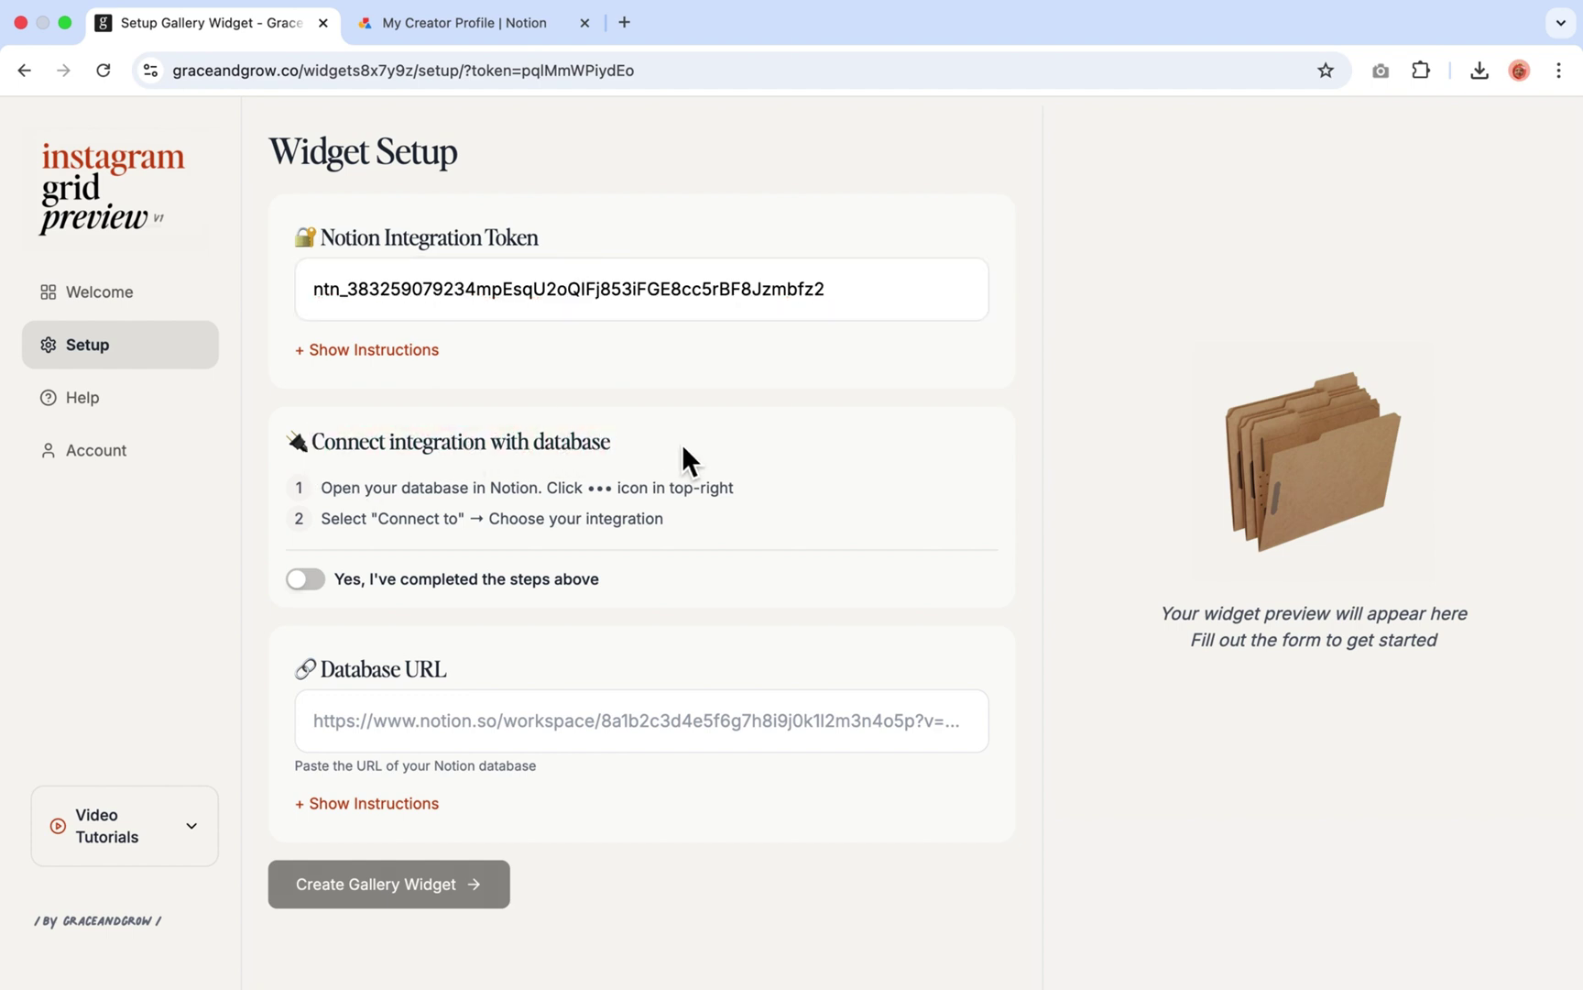
left_click(307, 579)
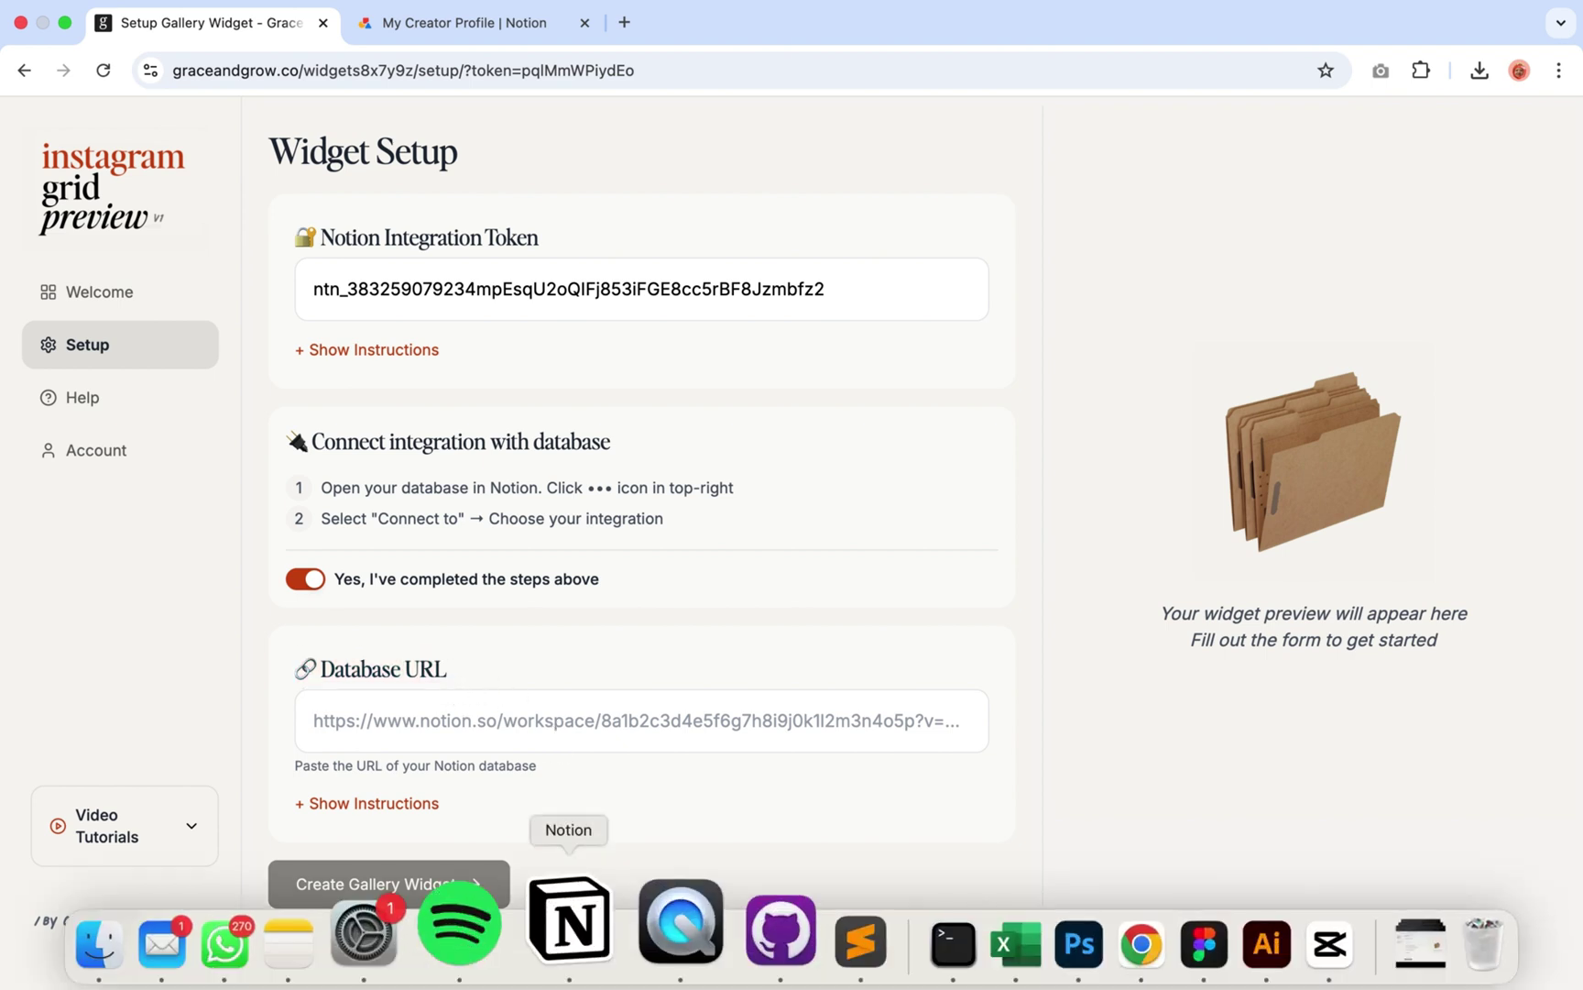
Open the Widget-tests database as a full page, copy its link, and return to Chrome
left_click(589, 939)
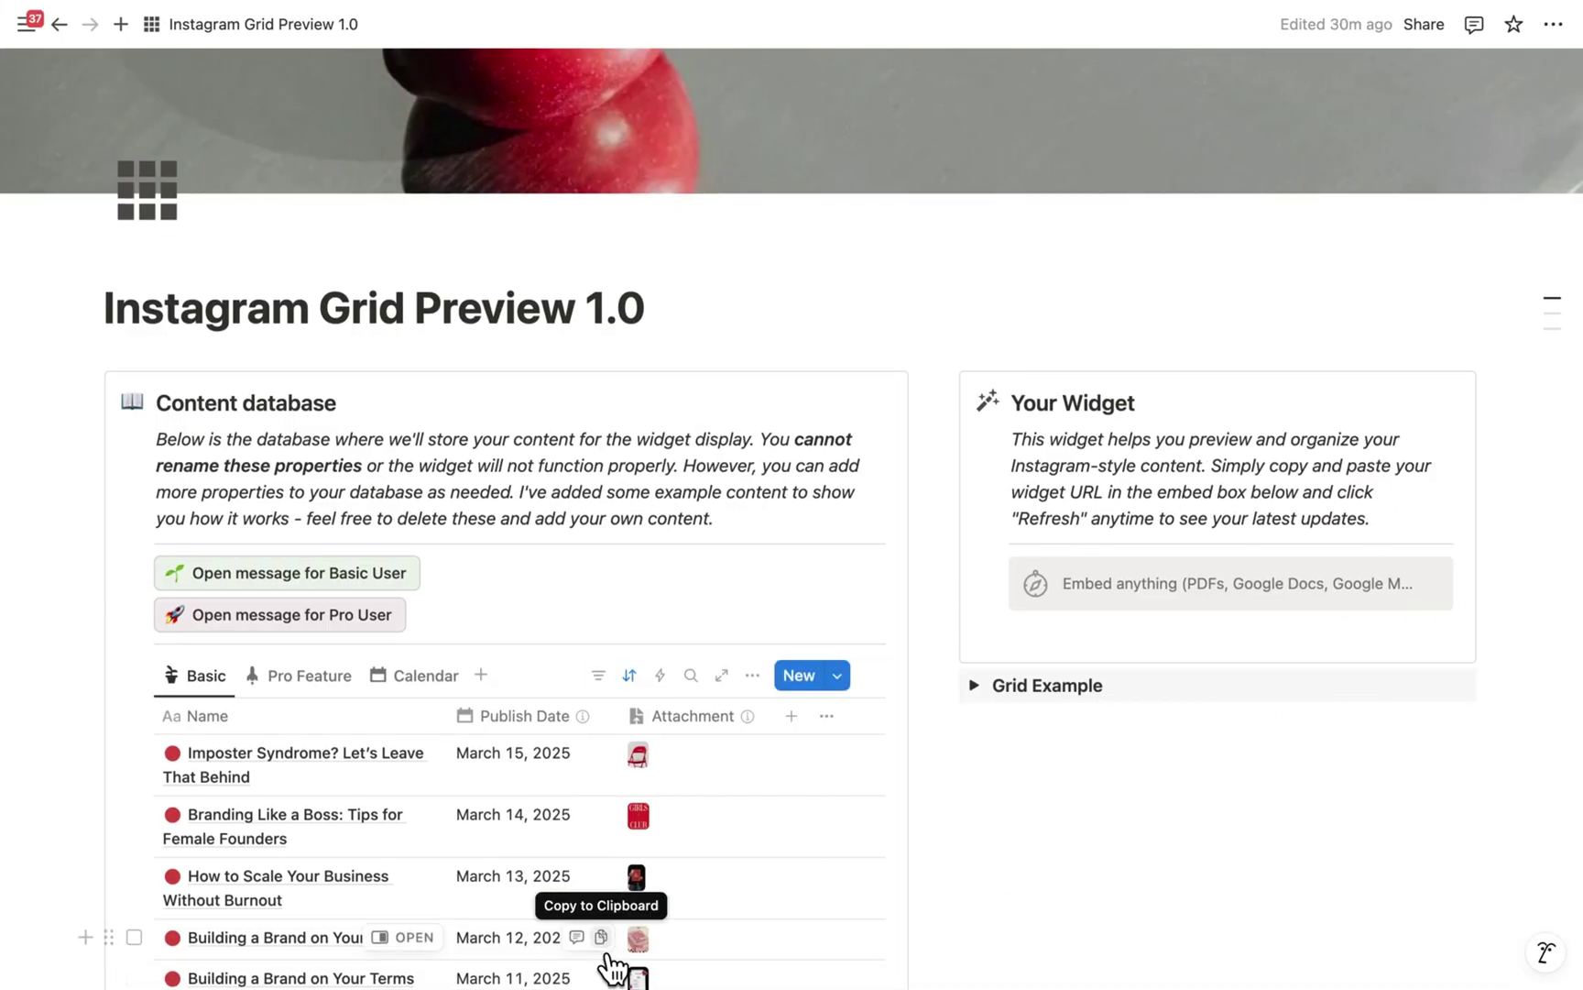
scroll(781, 453, "down", 5)
scroll(781, 453, "down", 2)
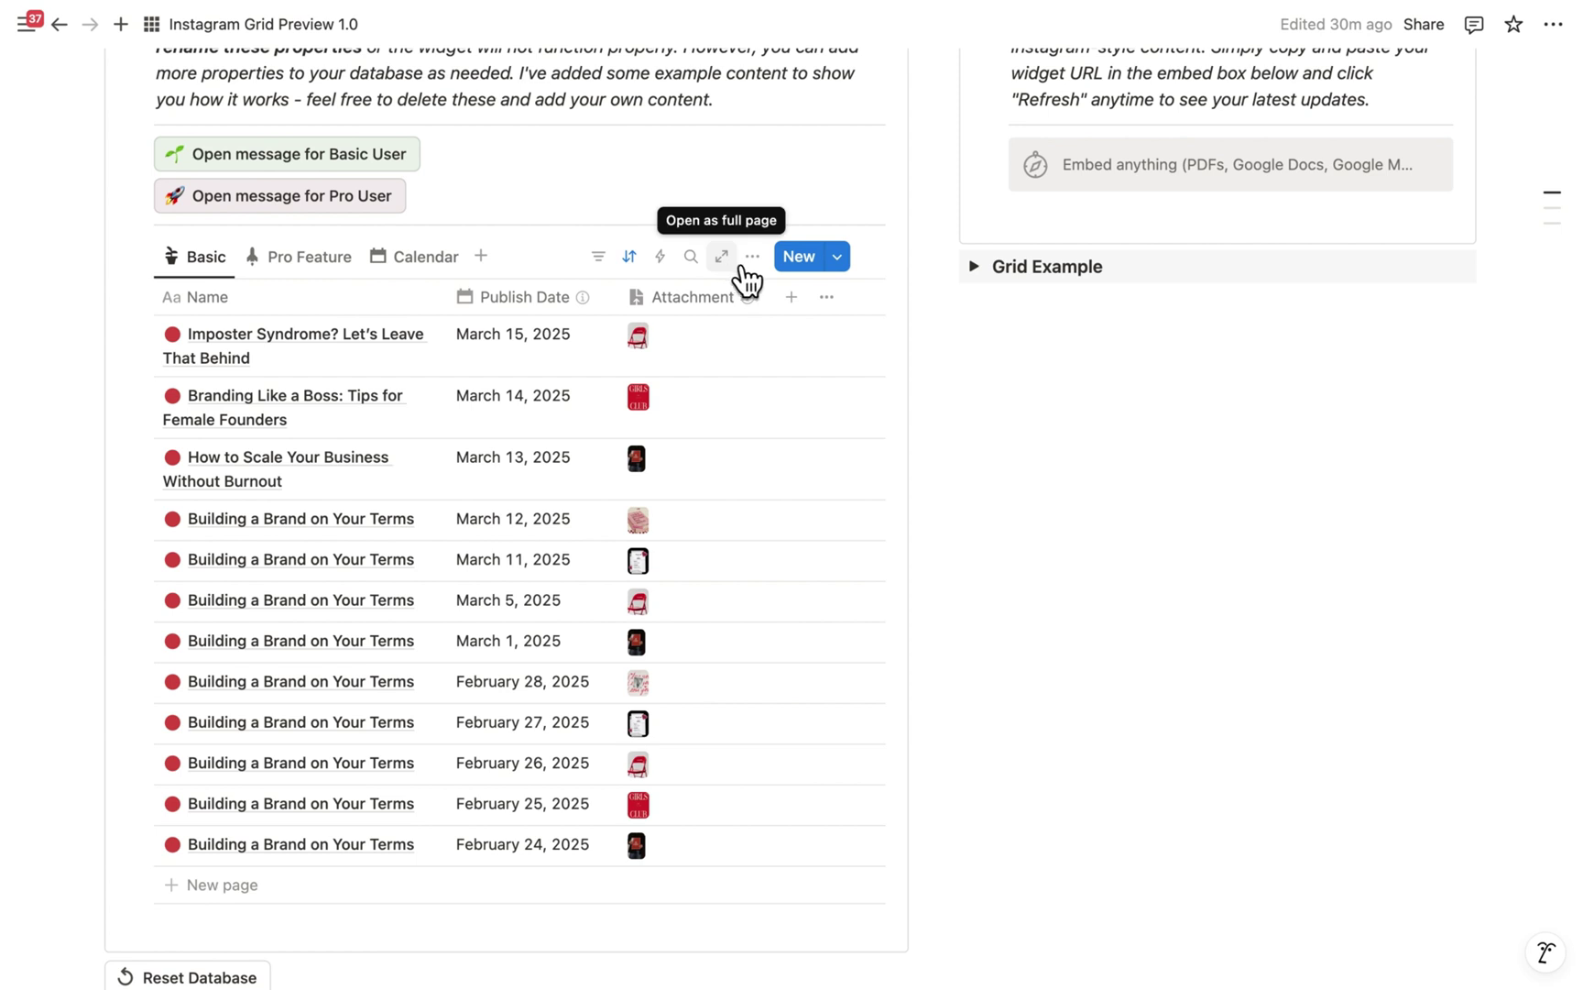
left_click(722, 256)
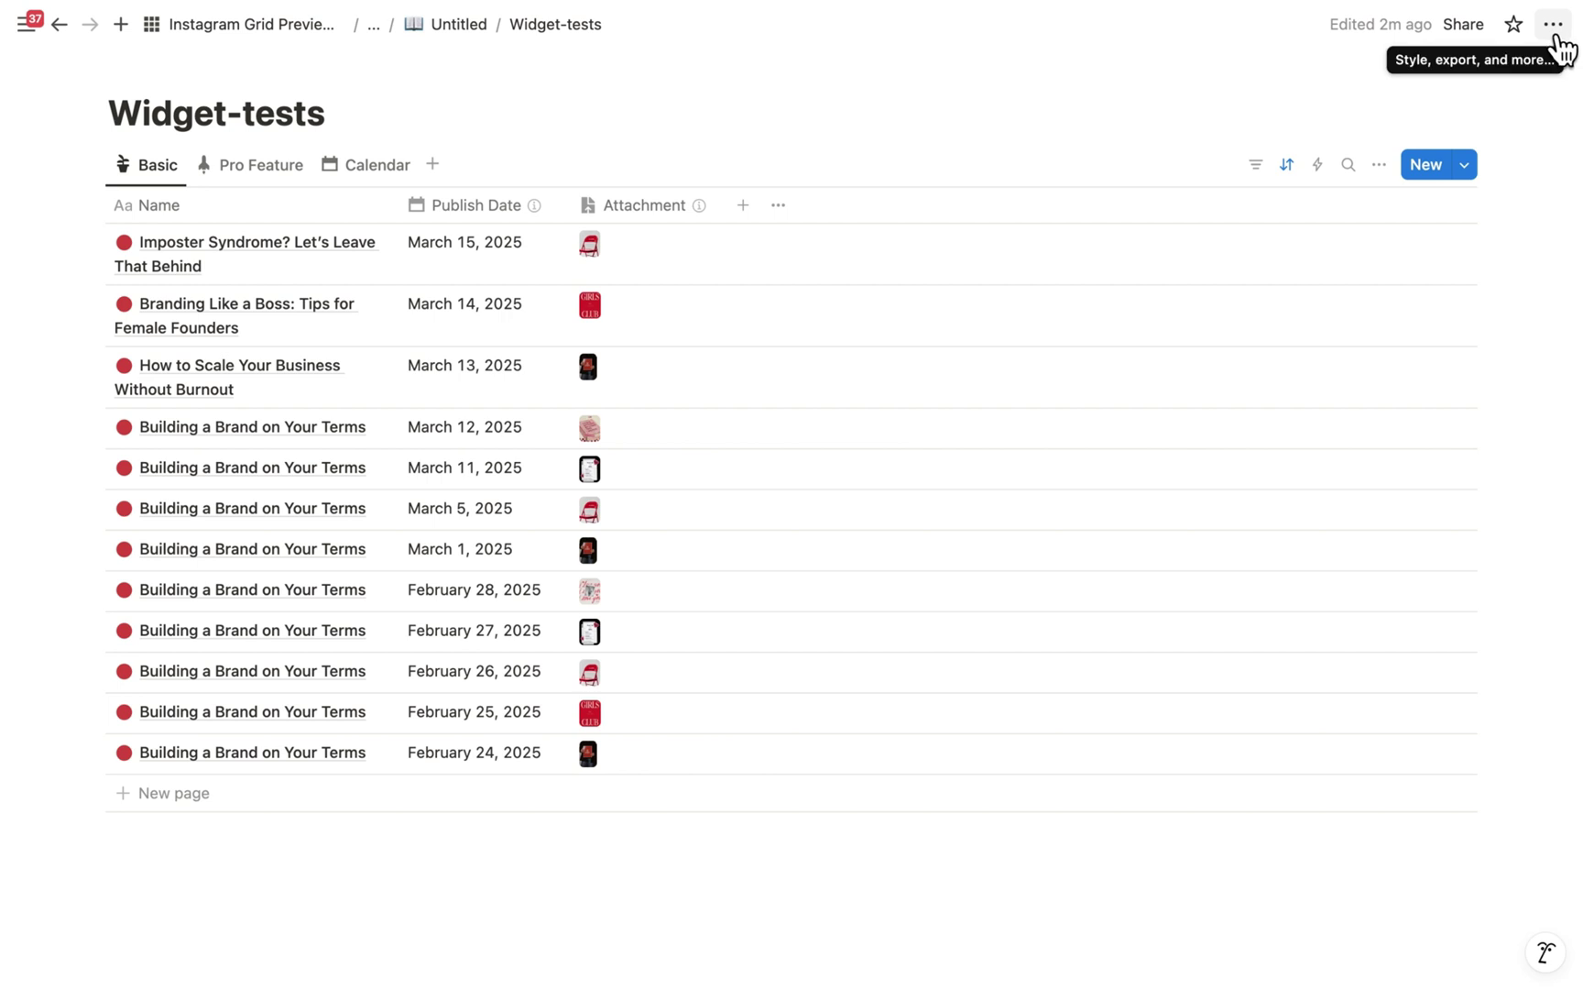
left_click(1554, 26)
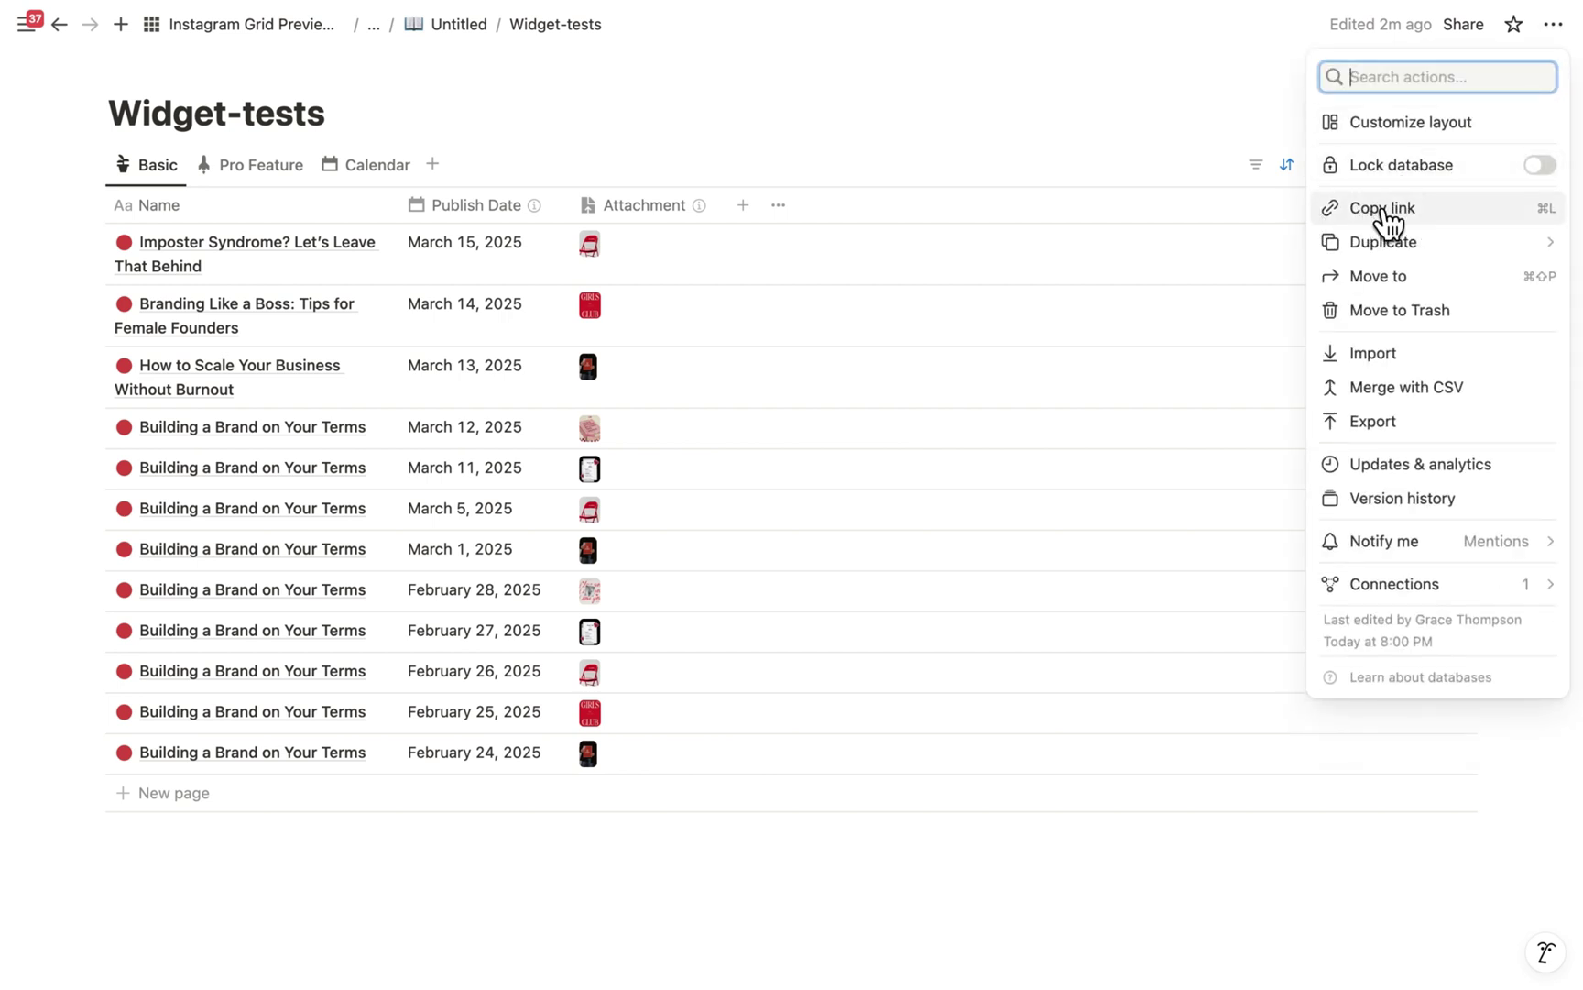
left_click(1453, 222)
mouse_move(1034, 976)
left_click(1053, 941)
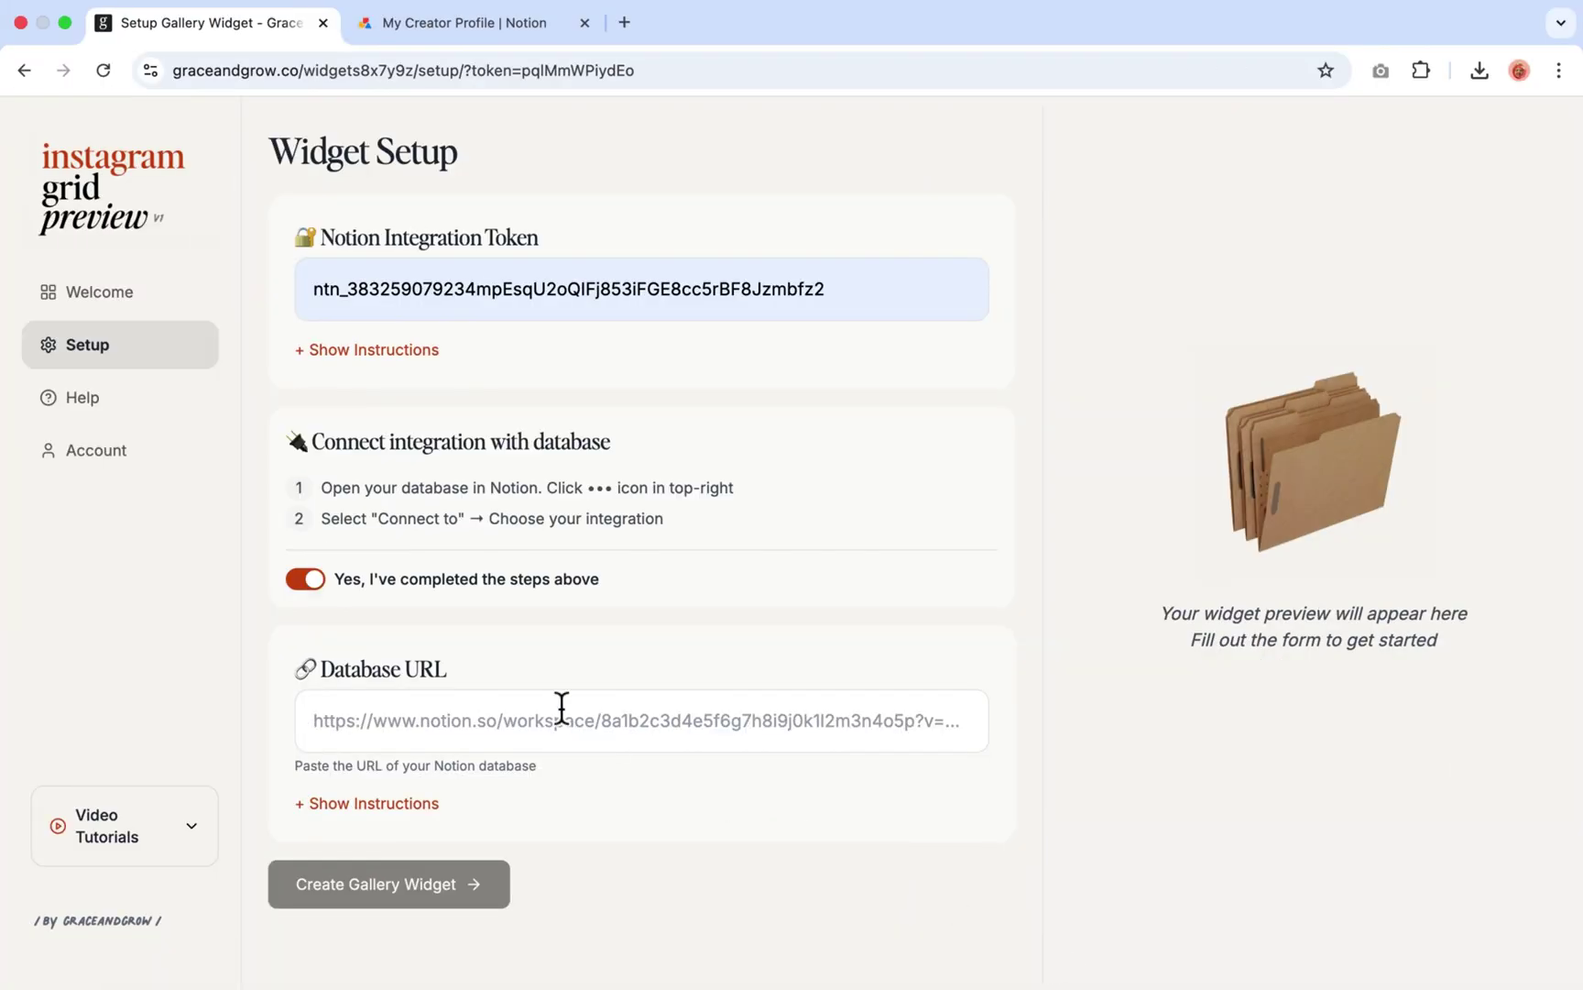
Paste the Widget-tests database link into Database URL and create the gallery widget
left_click(540, 729)
key("super+v")
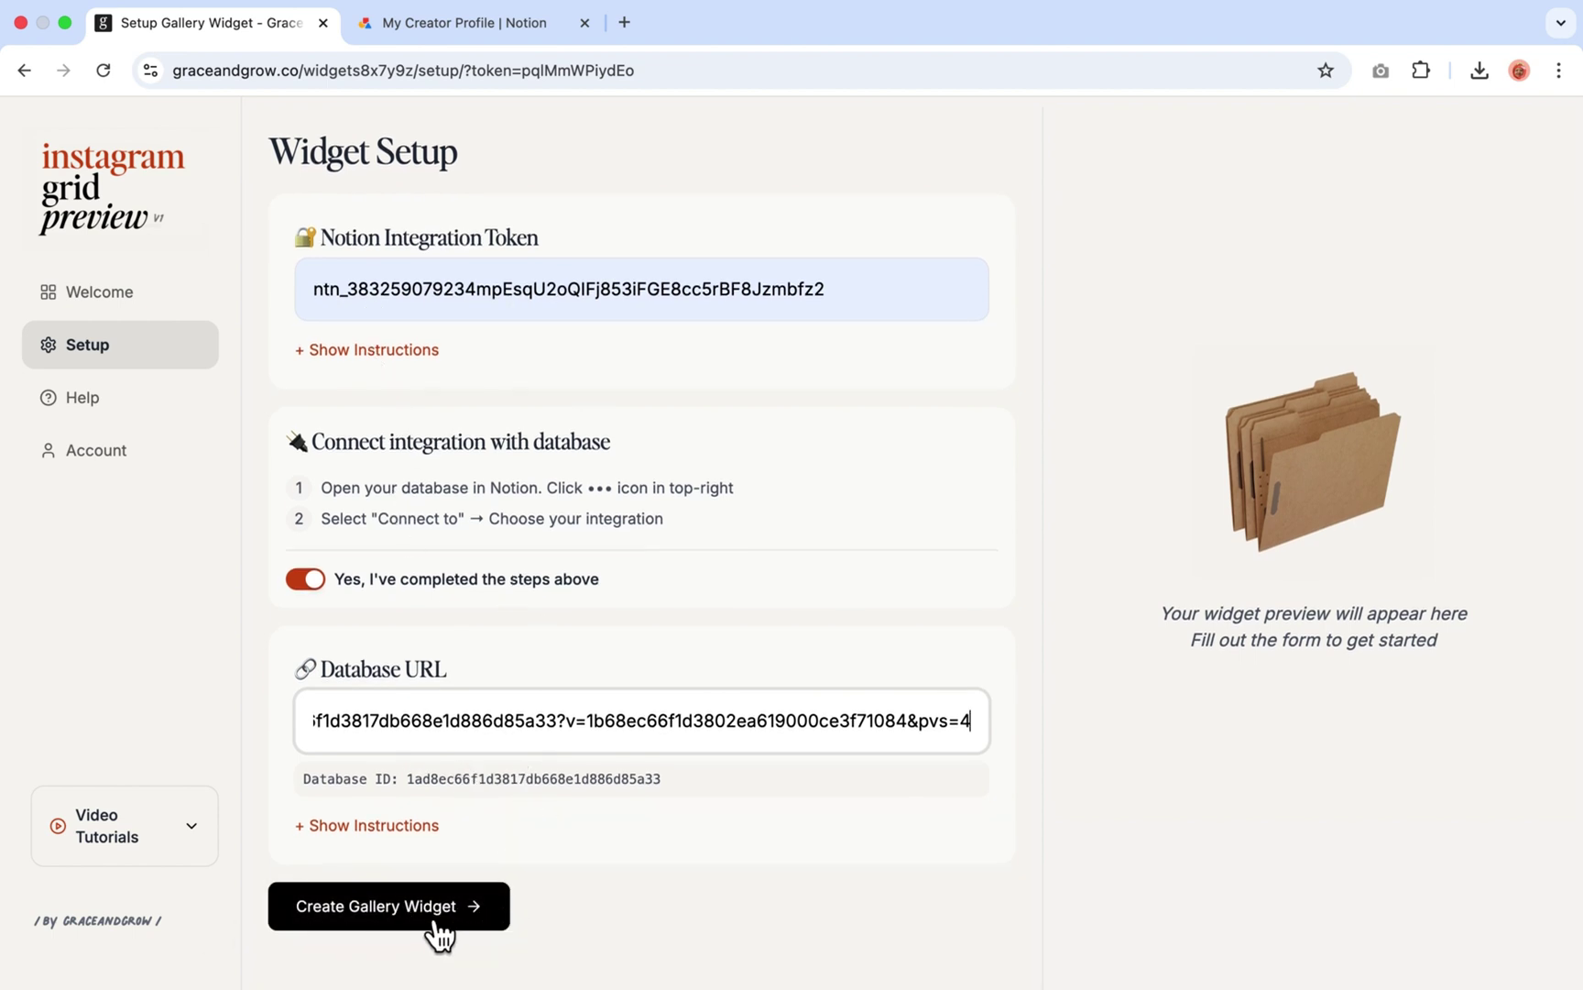
left_click(436, 935)
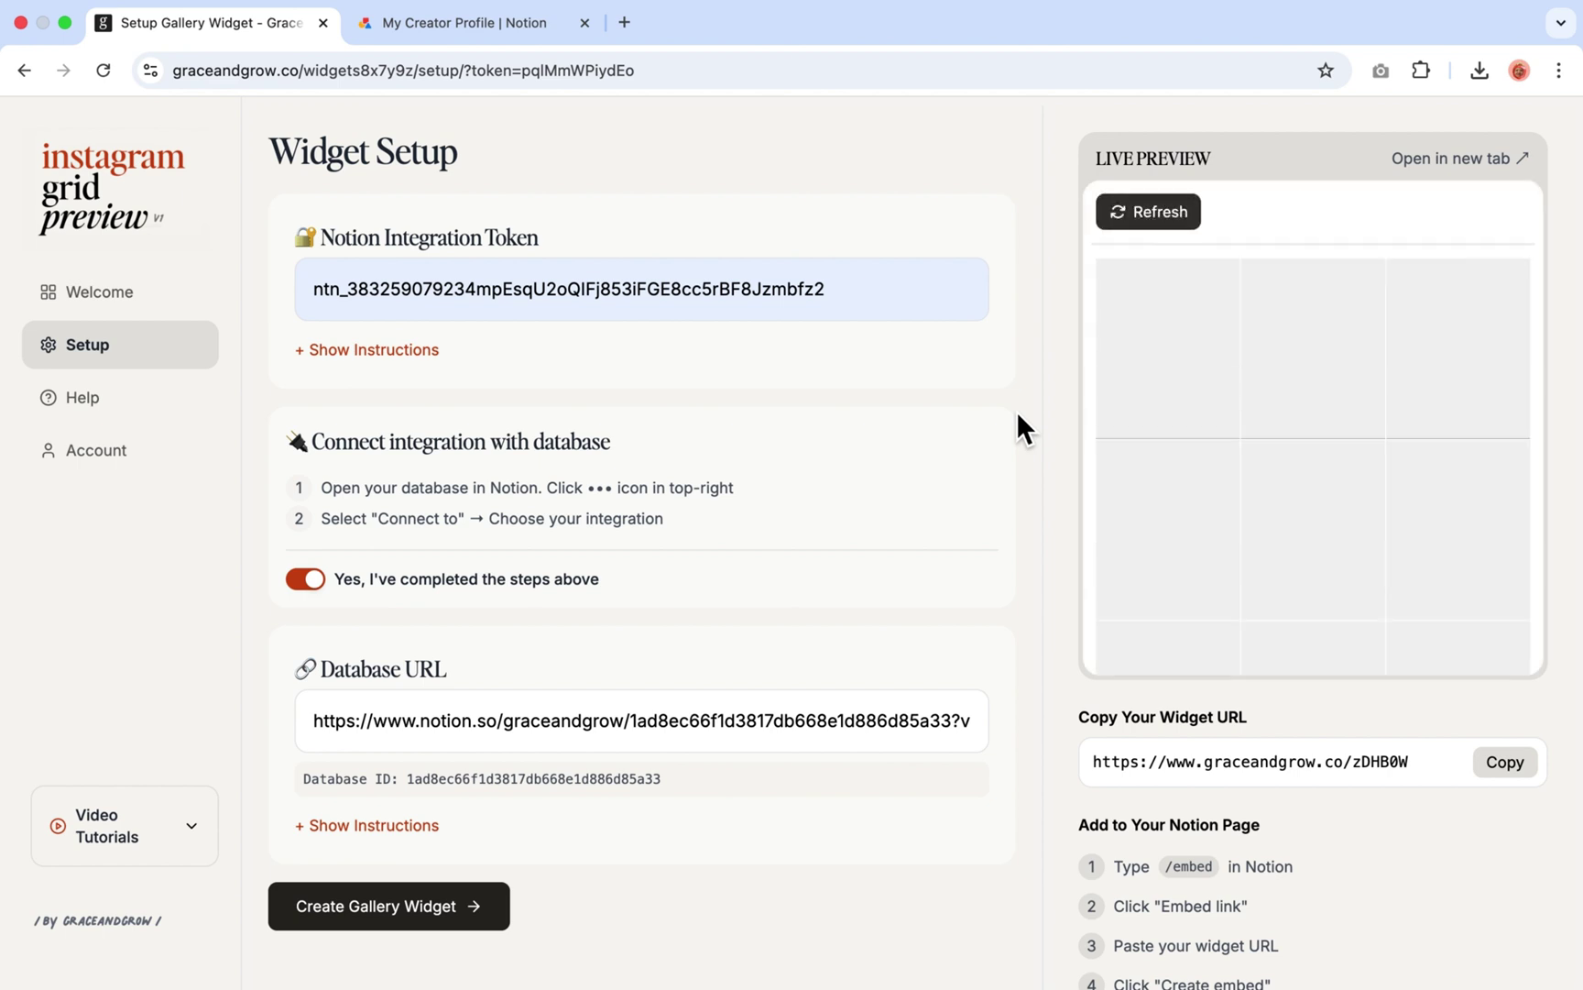
Copy the generated widget URL shown with the live grid preview
scroll(1353, 321, "down", 5)
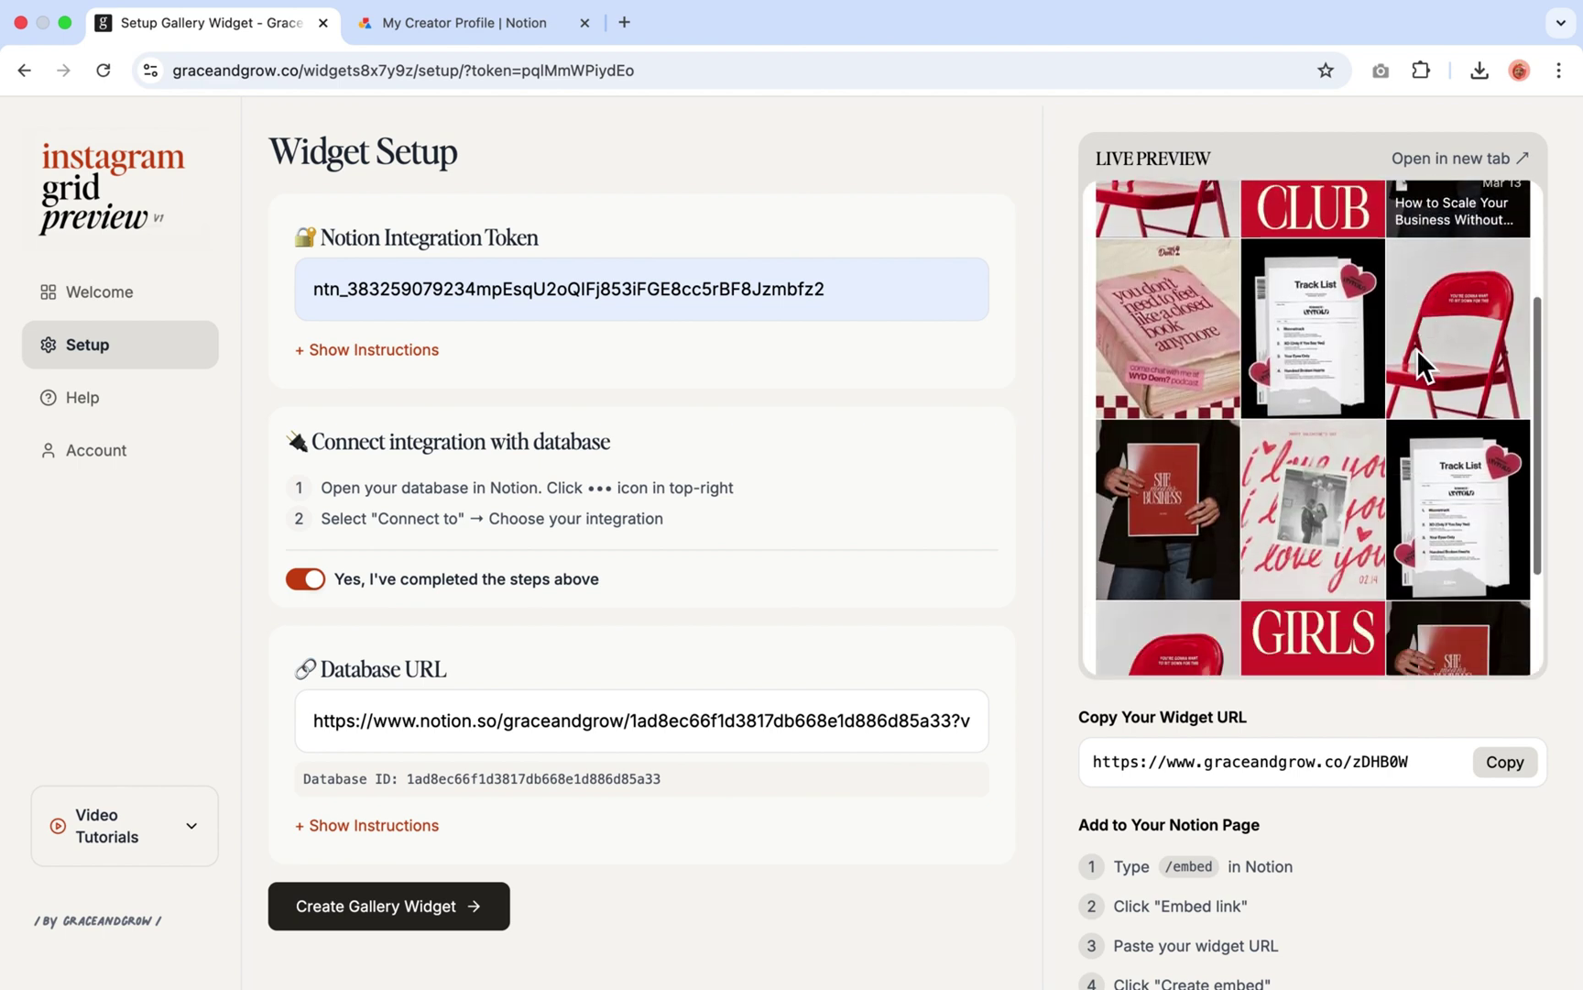
scroll(1416, 349, "up", 5)
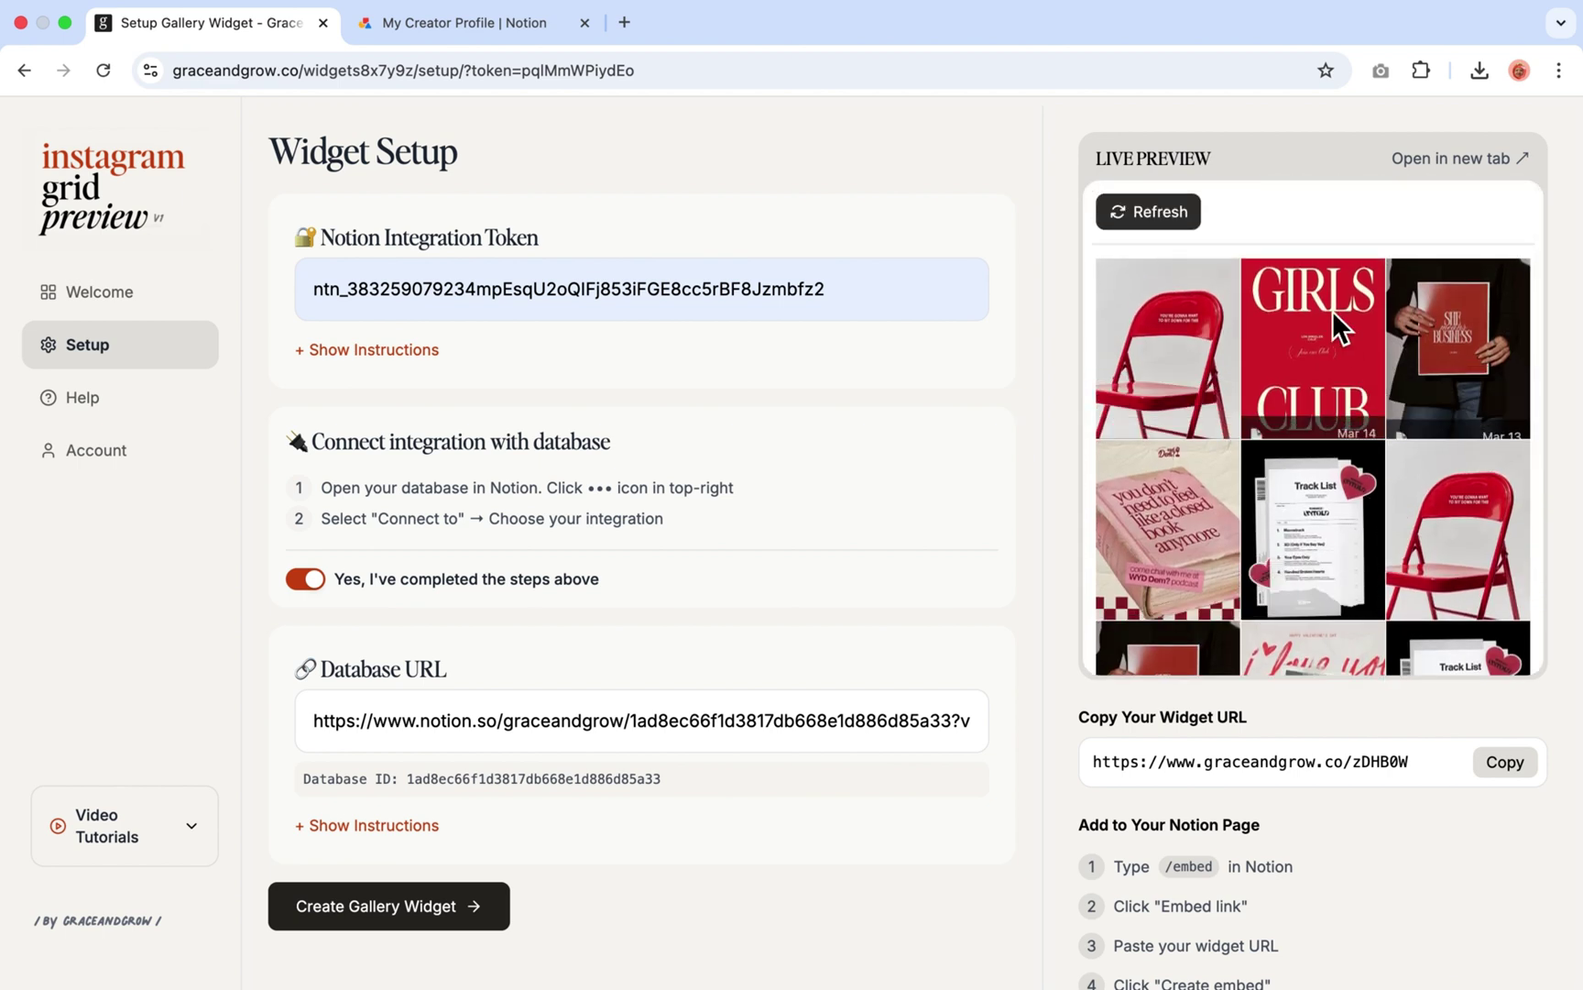
left_click_drag(1099, 759, 1414, 774)
left_click(1387, 774)
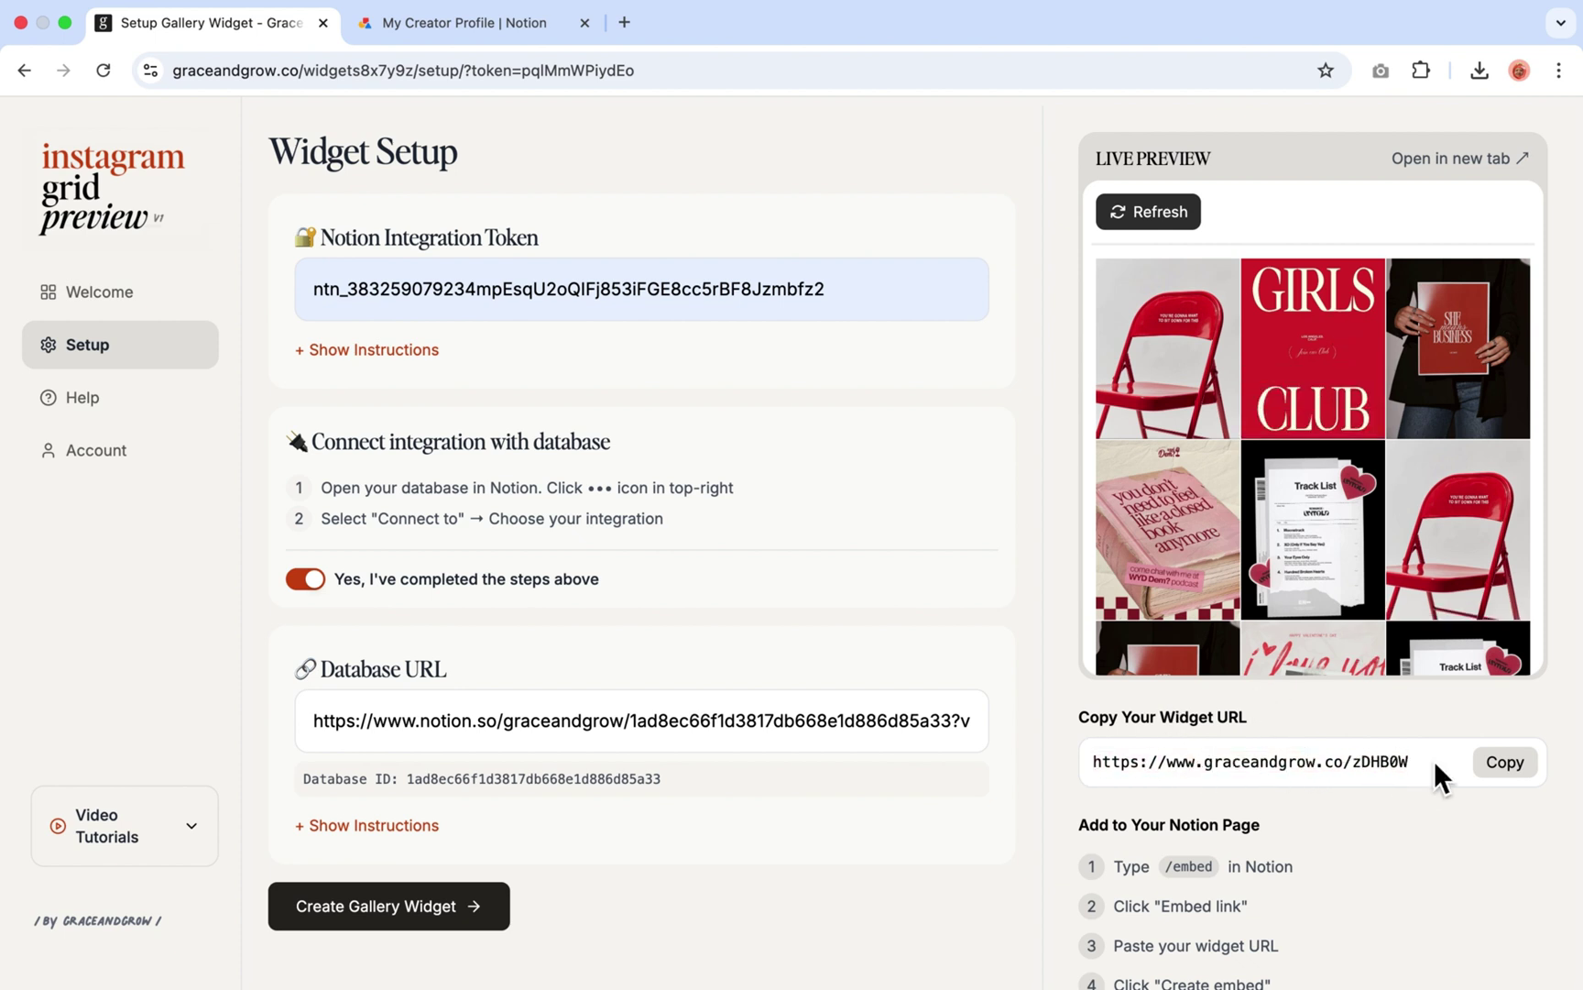
scroll(1512, 781, "down", 1)
left_click(1508, 759)
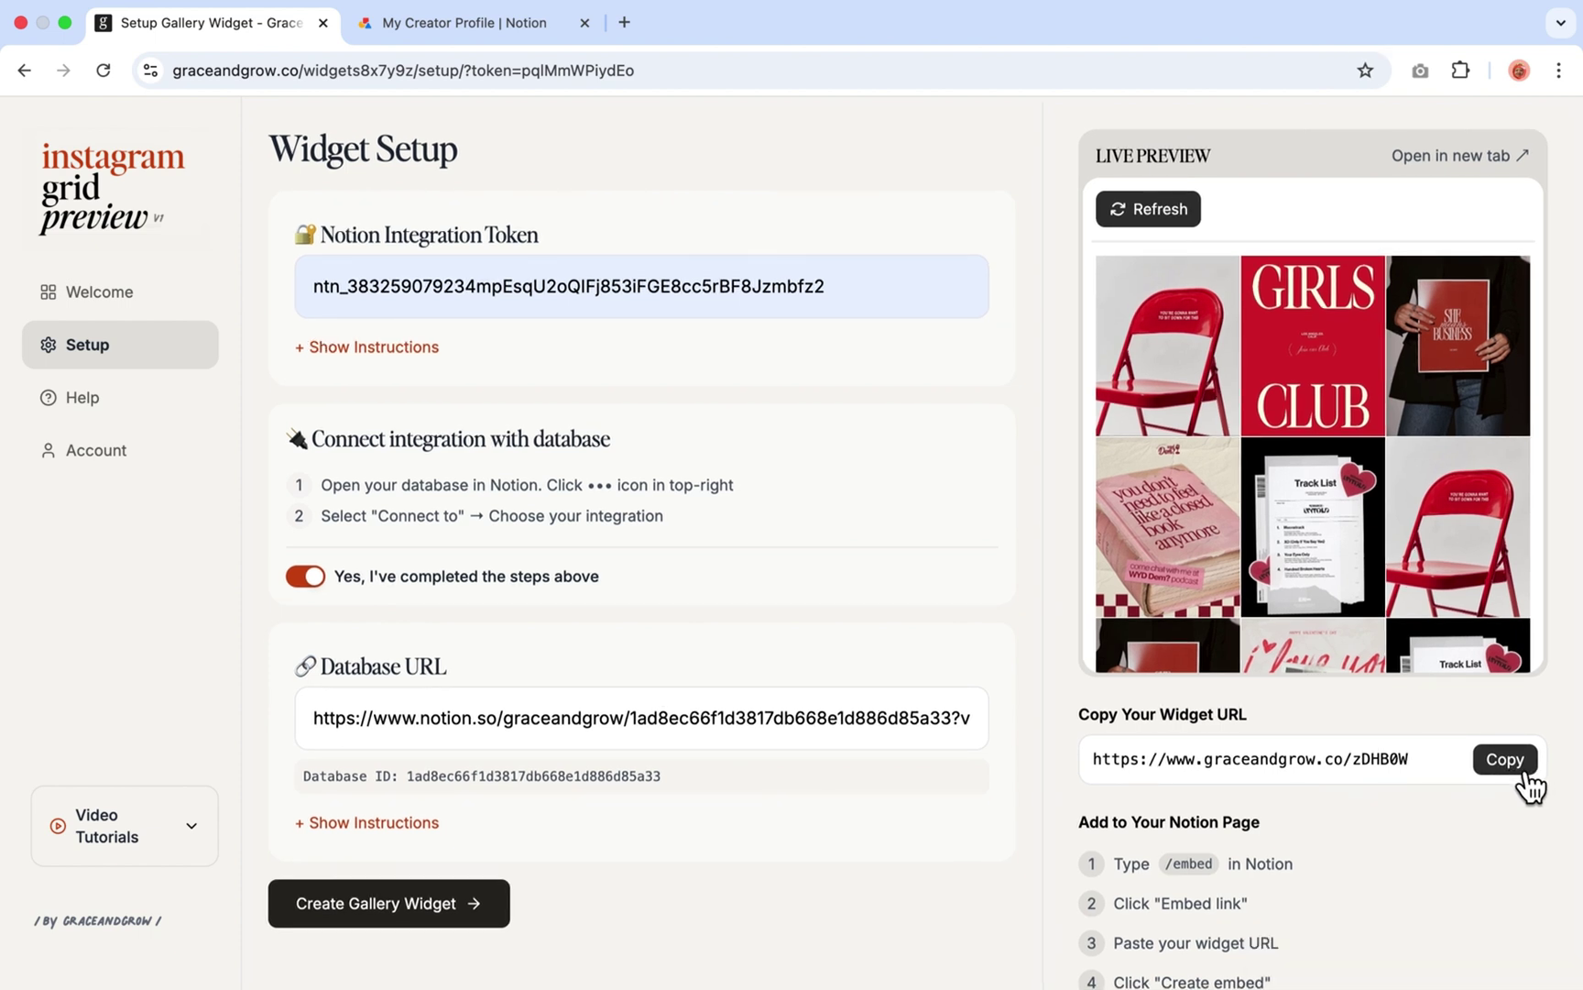
Embed the copied widget URL in the Your Widget block
mouse_move(764, 967)
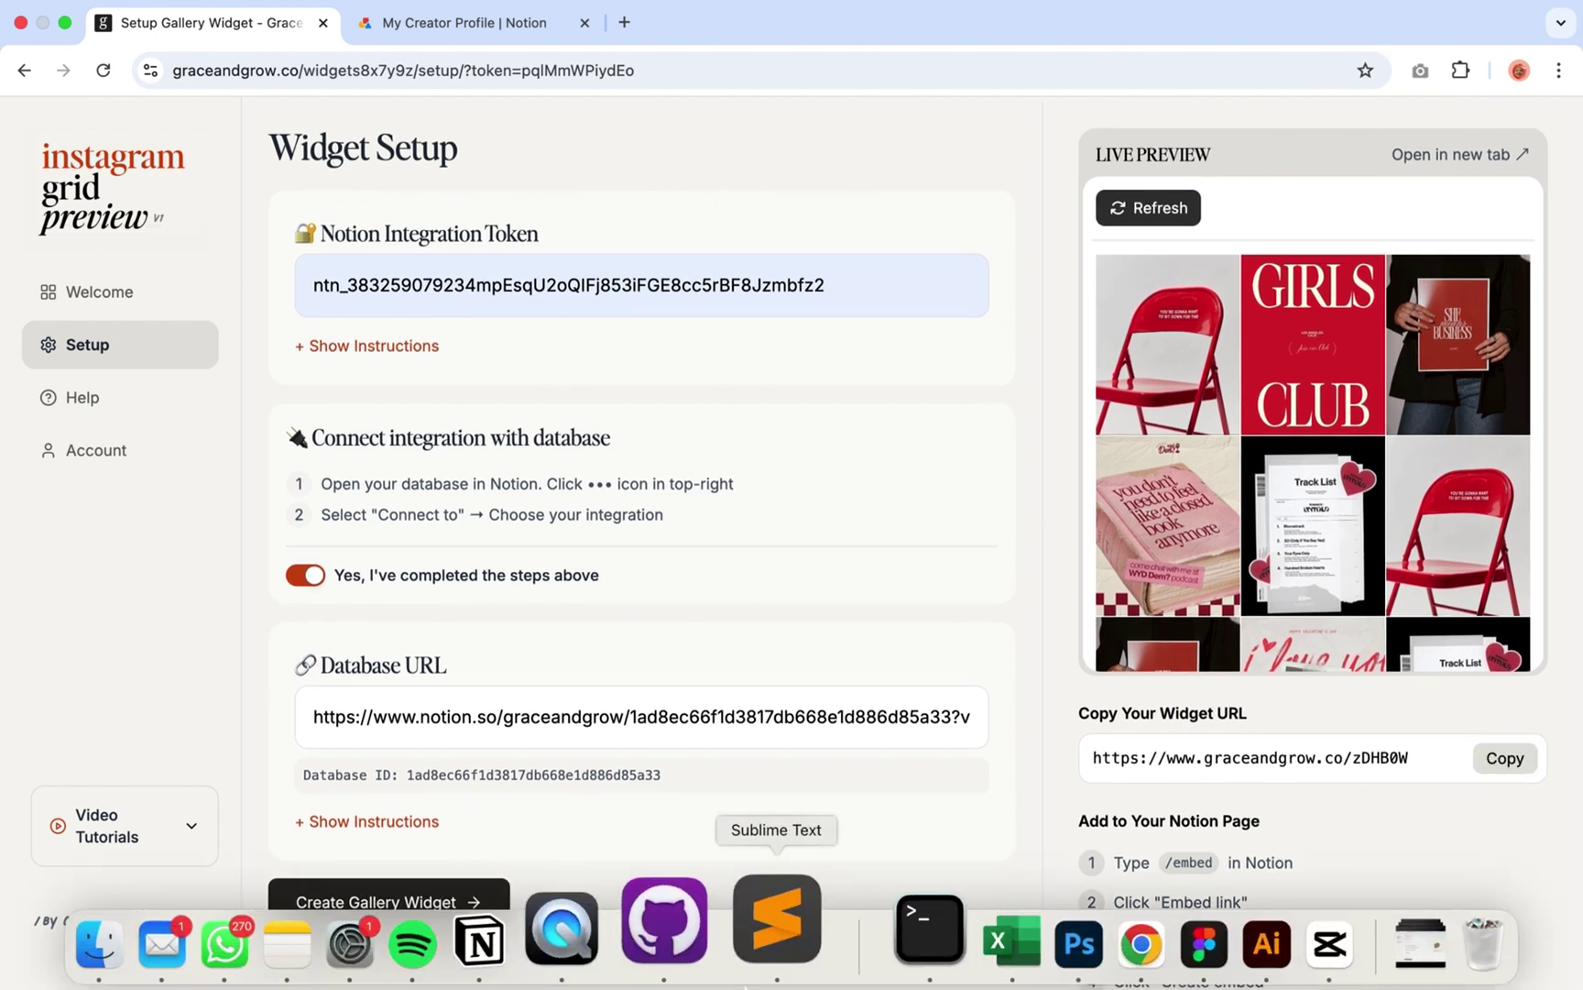
left_click(601, 957)
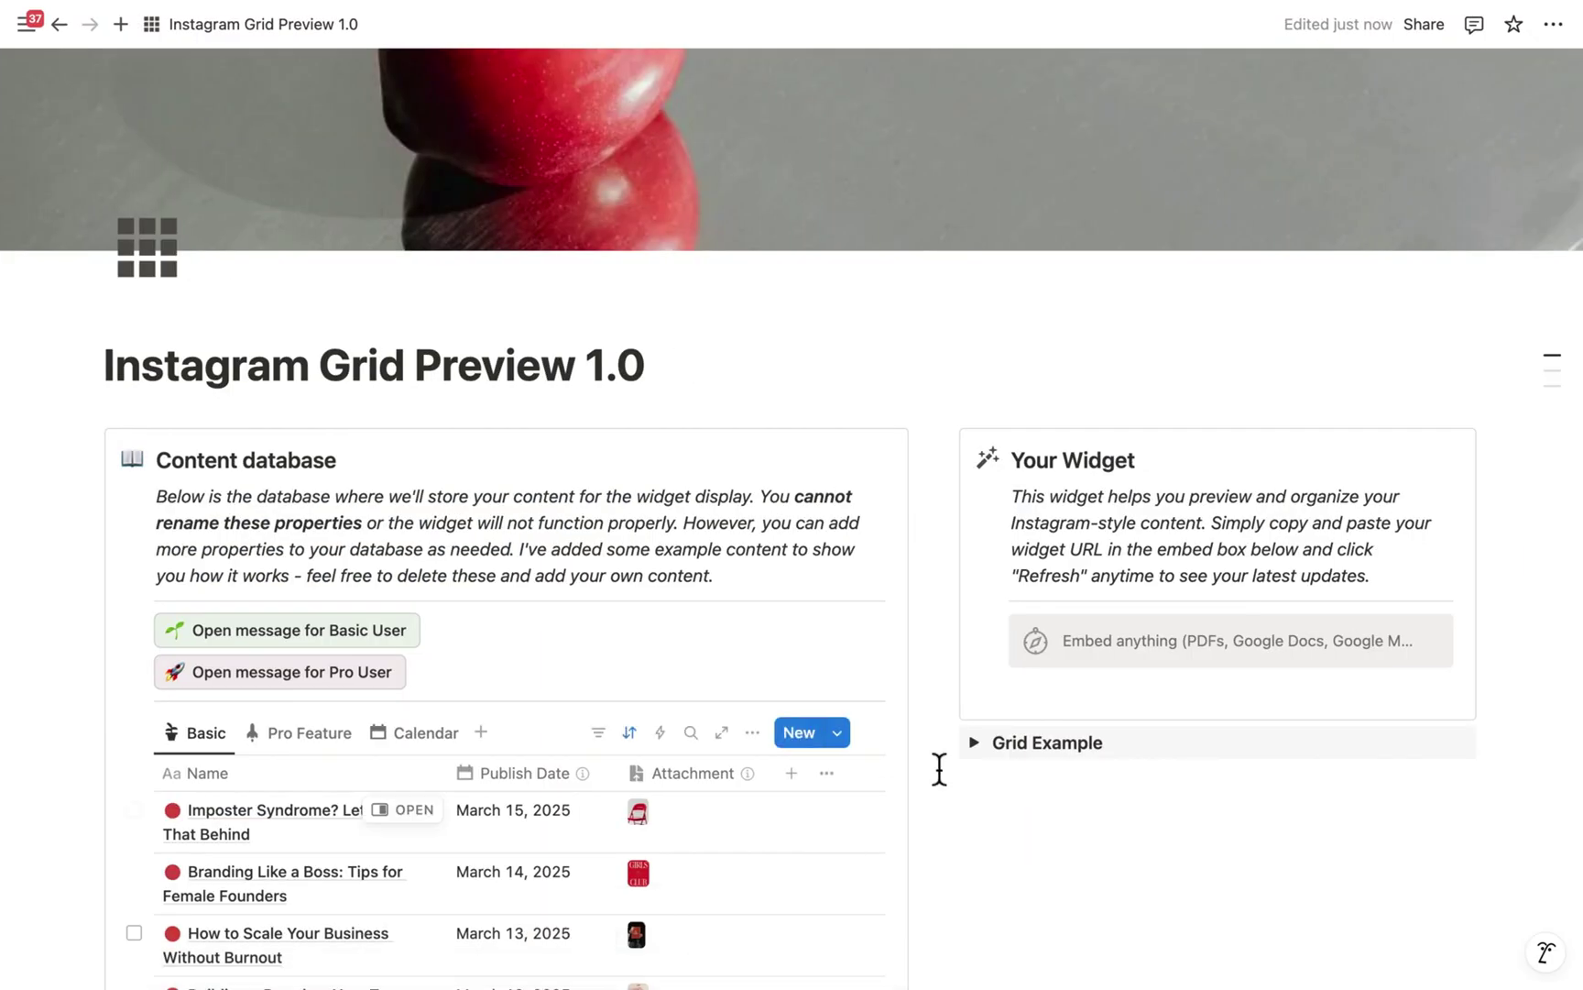
left_click(1092, 648)
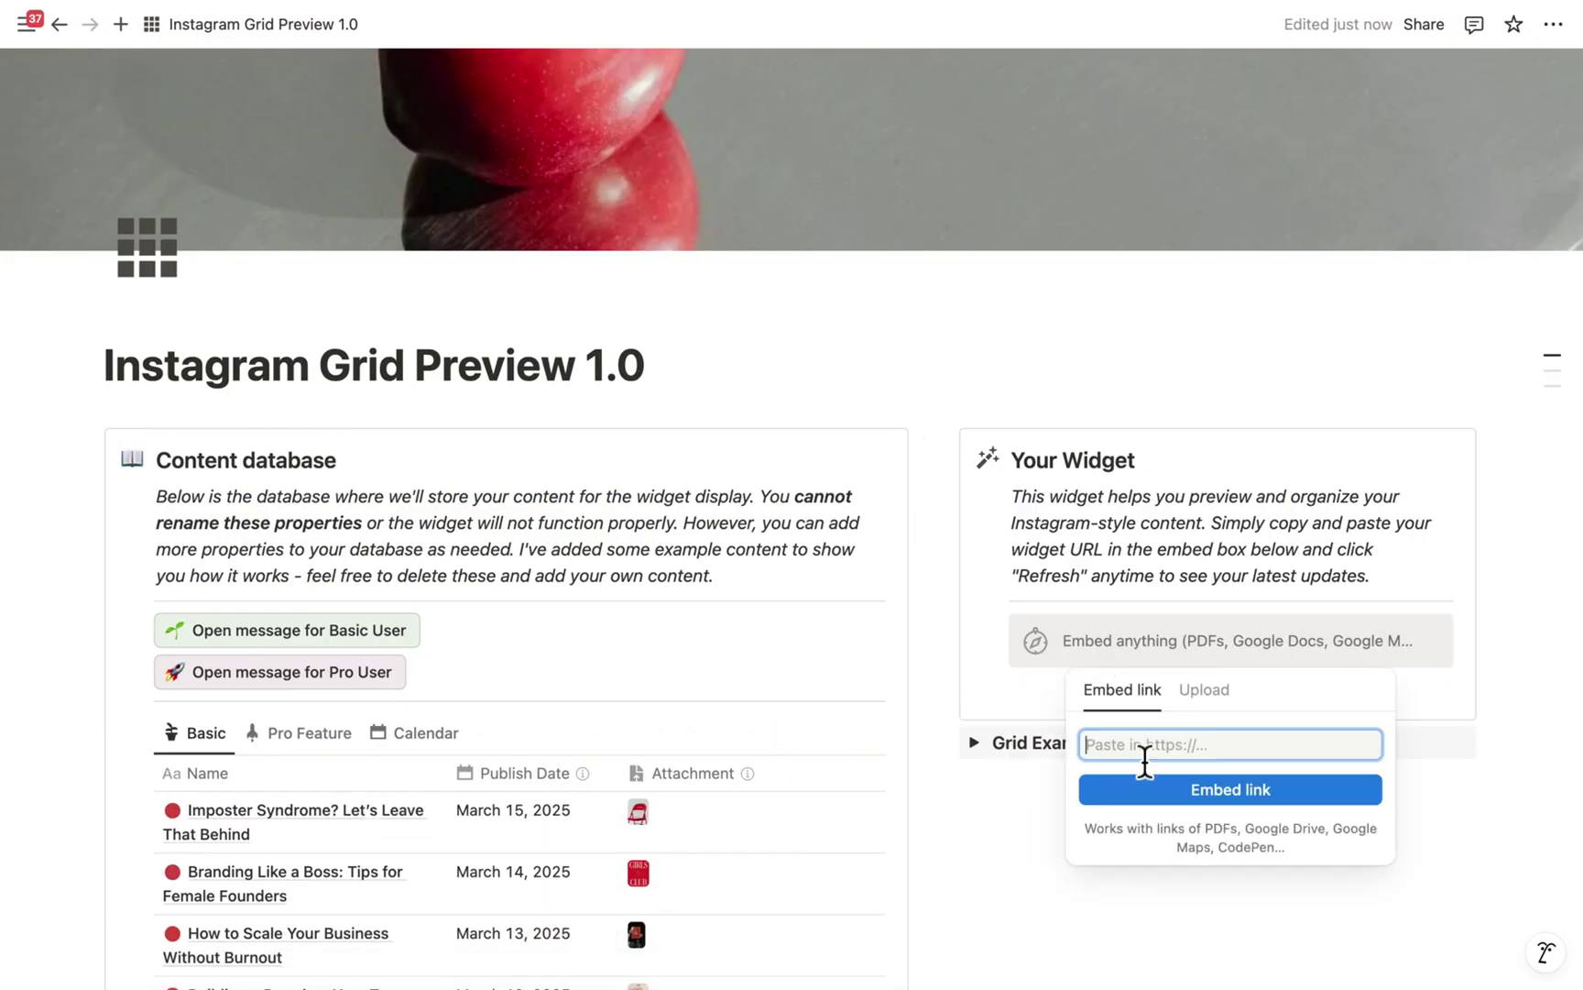
key("super+v")
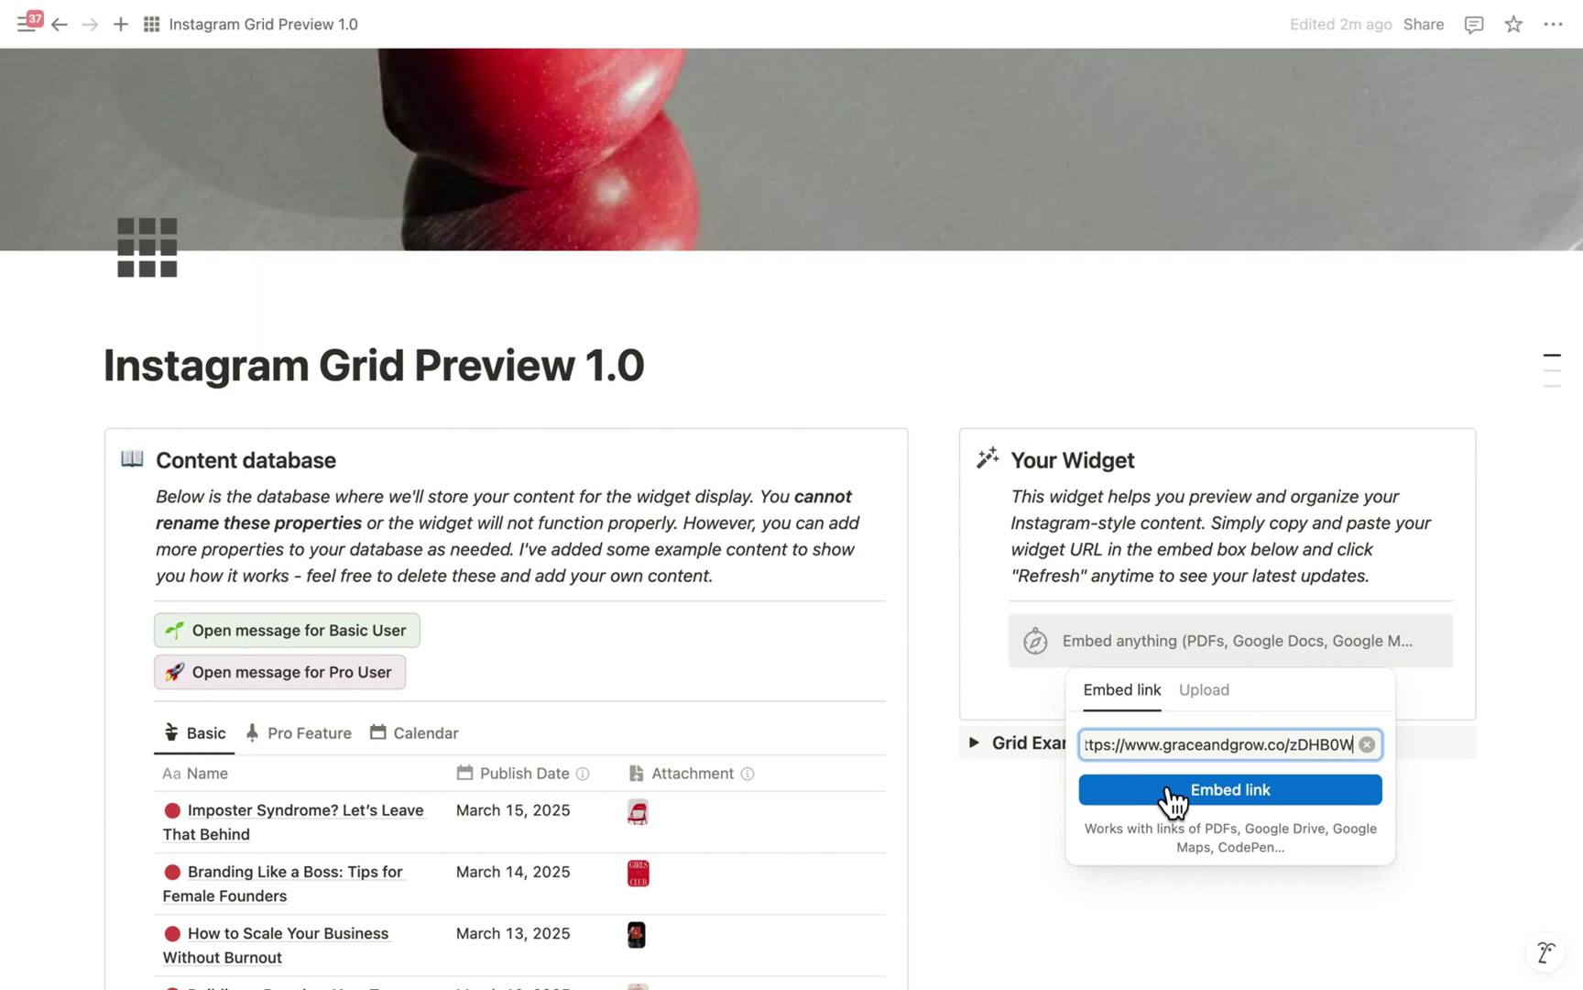
left_click(1168, 788)
Stretch the embed to show a four-row grid and open the 'I love you' post
scroll(1212, 410, "down", 5)
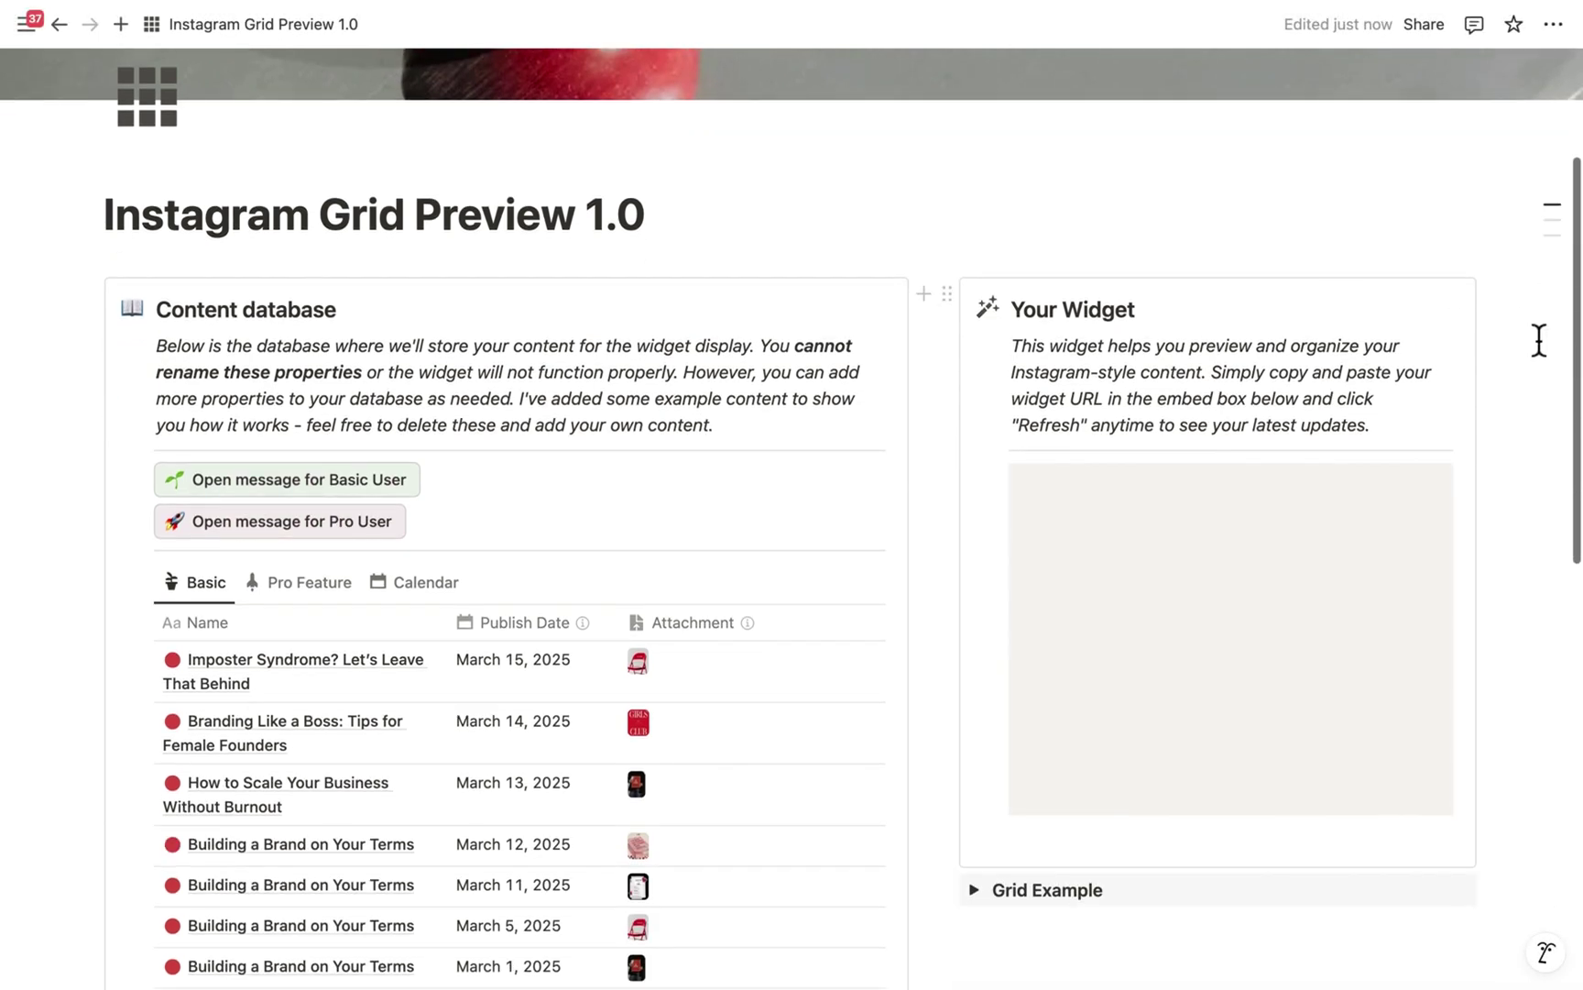
scroll(1501, 376, "down", 3)
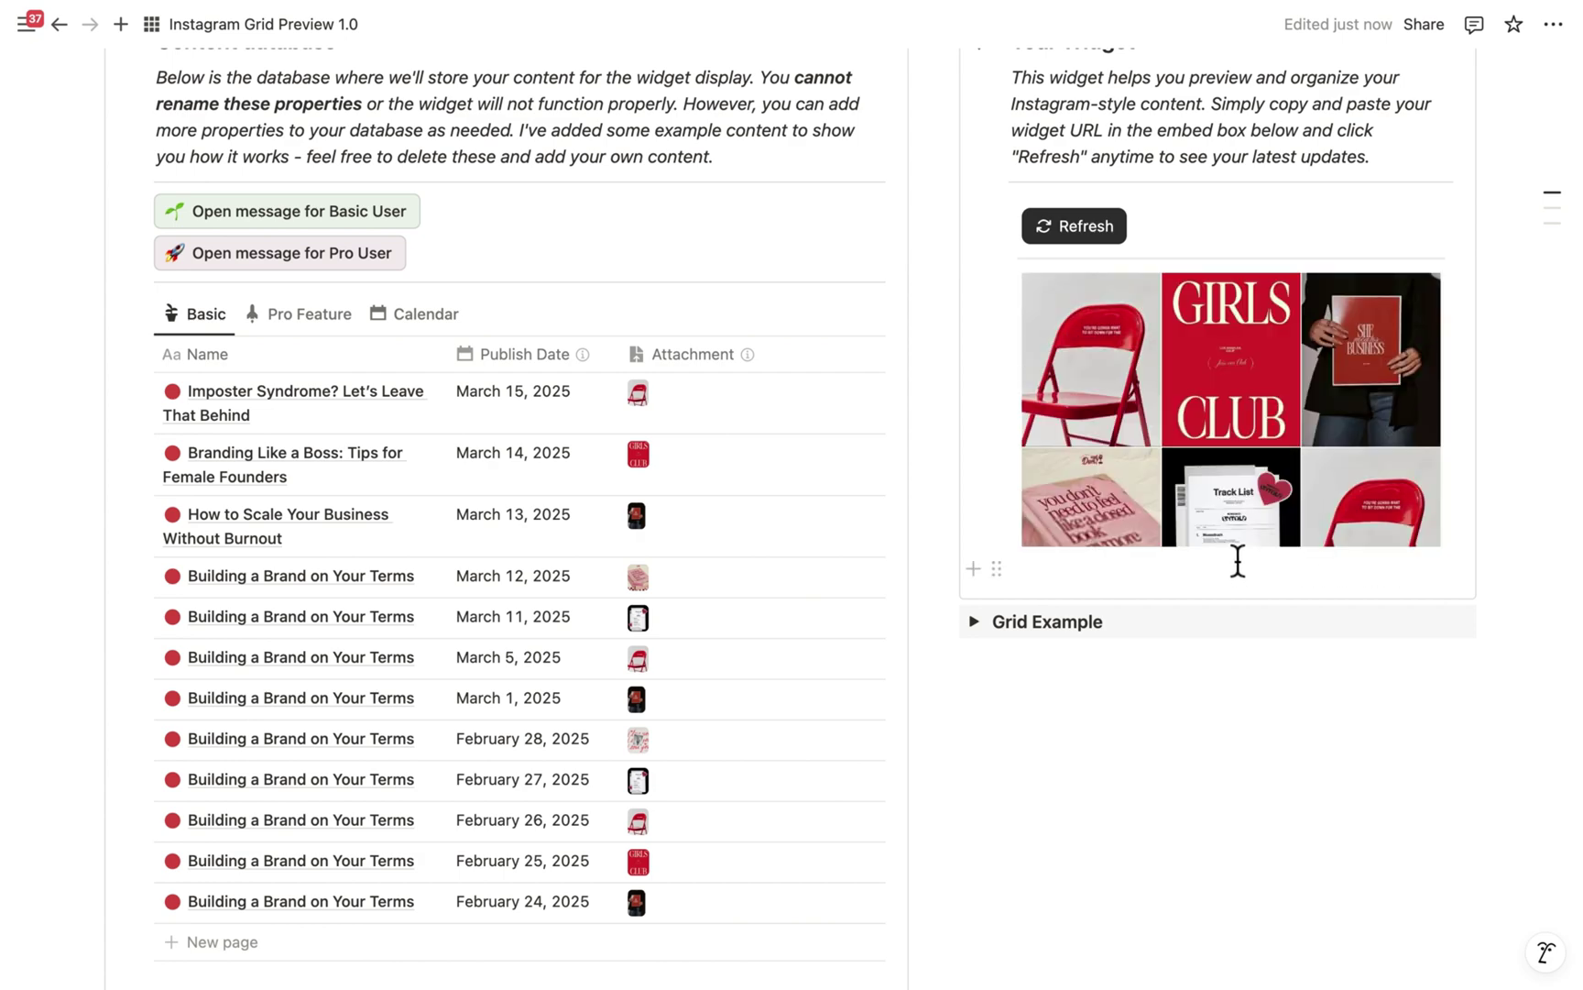
scroll(1230, 537, "down", 1)
left_click_drag(1230, 536, 1198, 915)
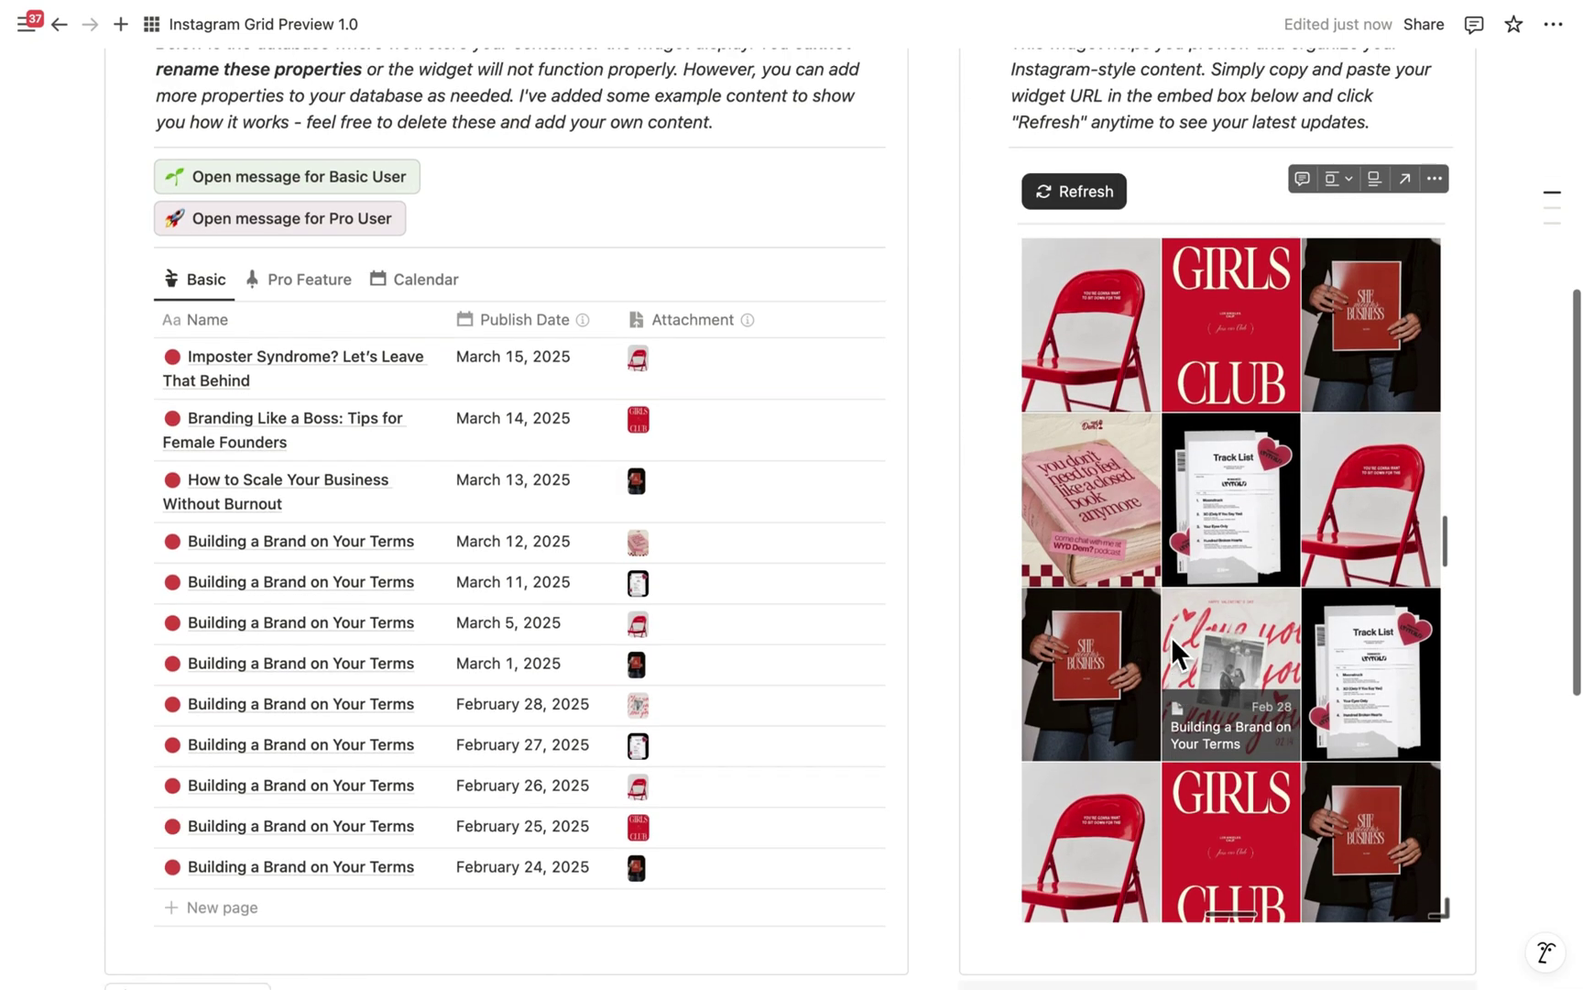
left_click(1171, 636)
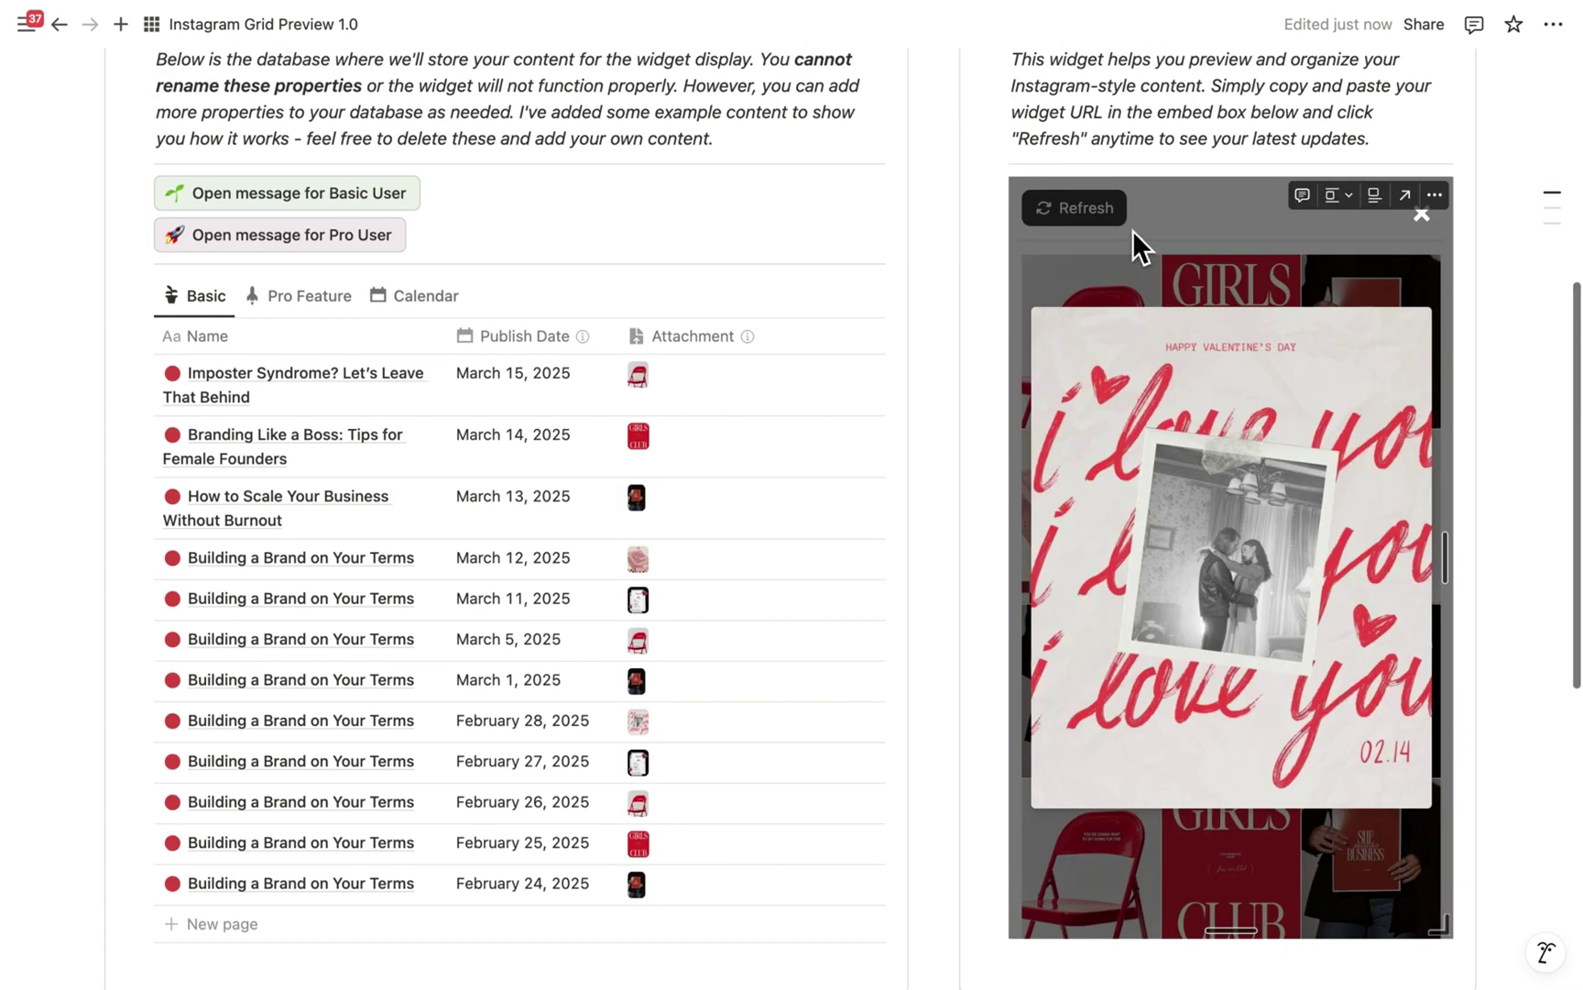
Close the 'I love you' post preview and scroll through the finished page
left_click(1173, 245)
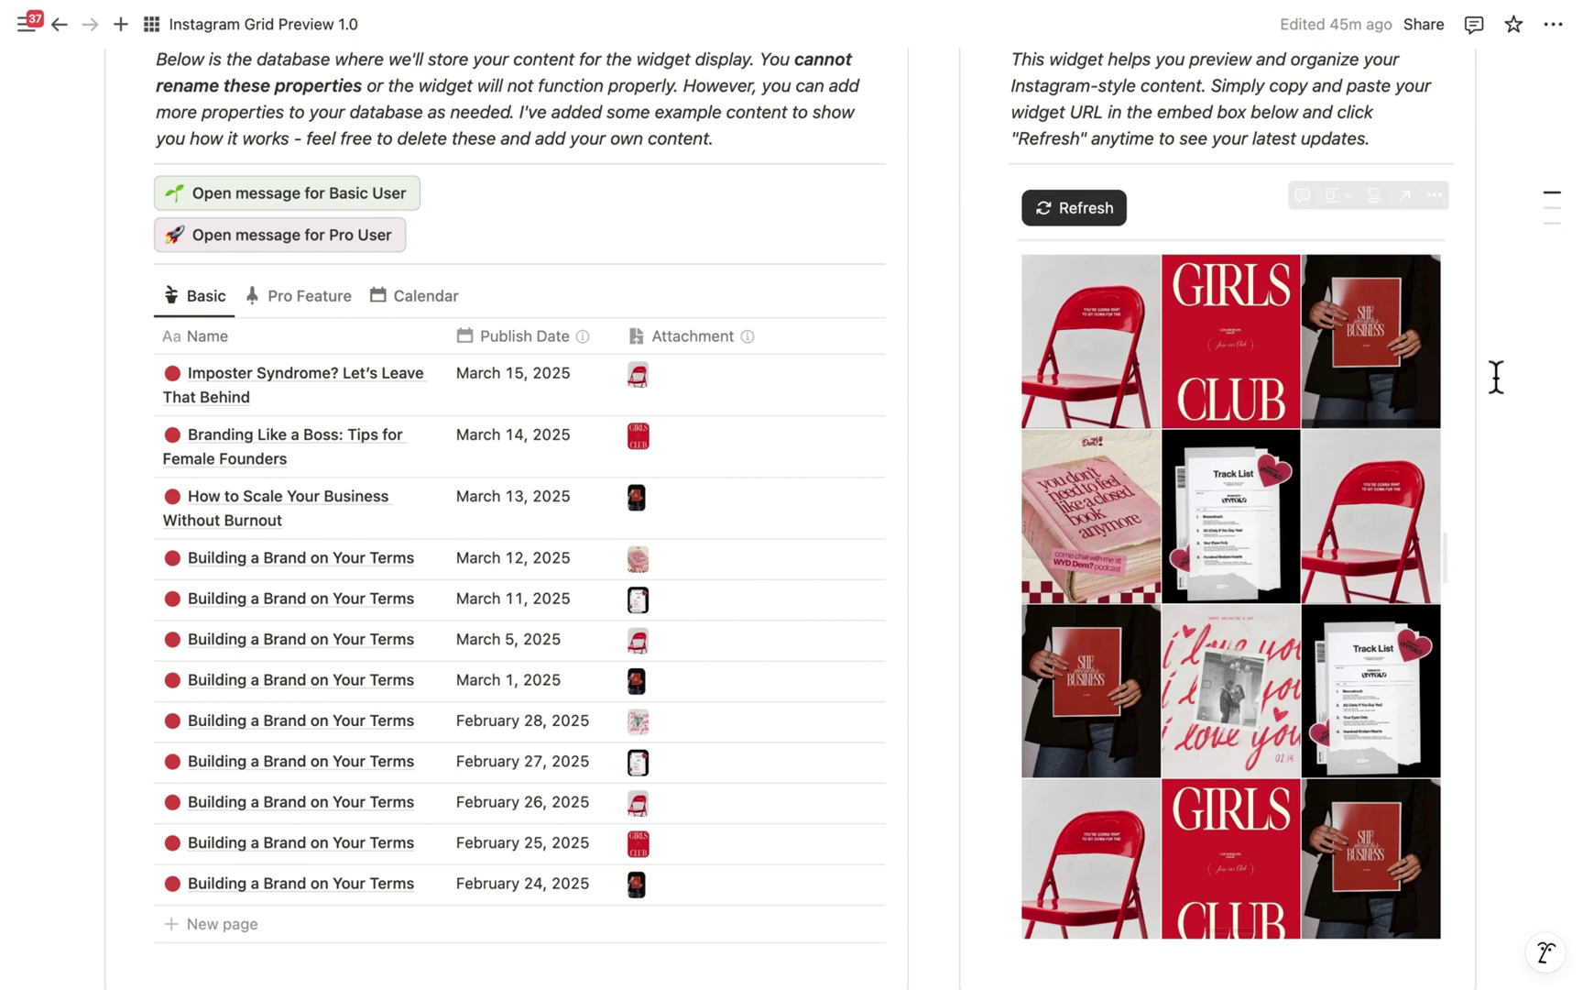
scroll(1498, 376, "down", 5)
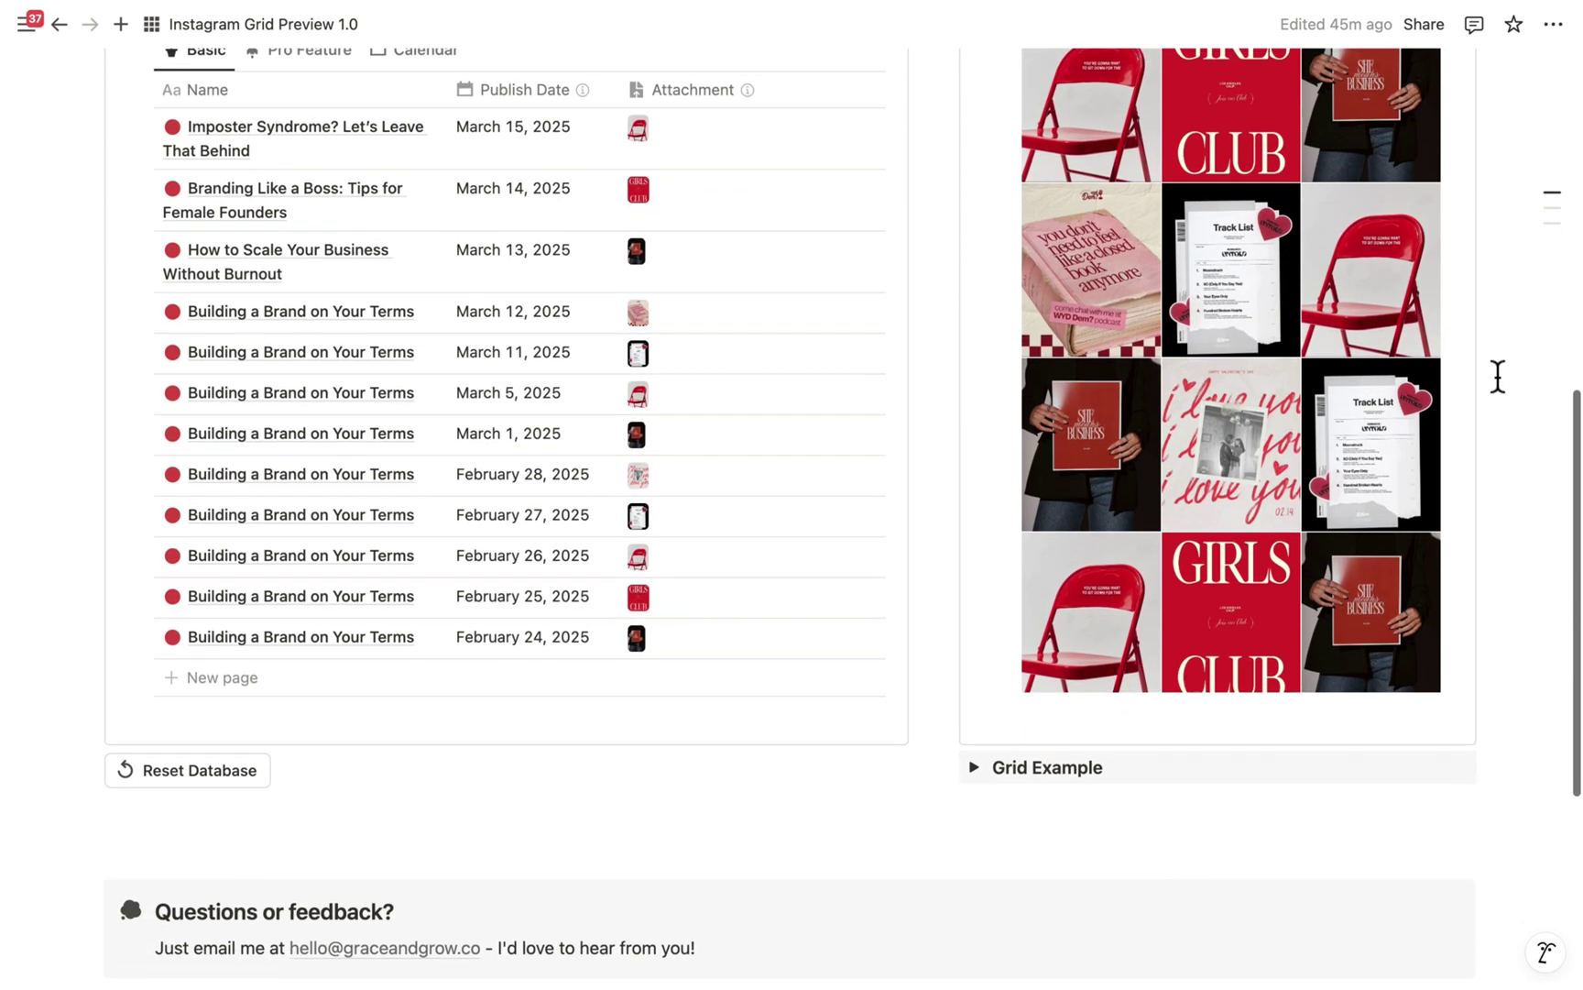
scroll(1497, 376, "up", 6)
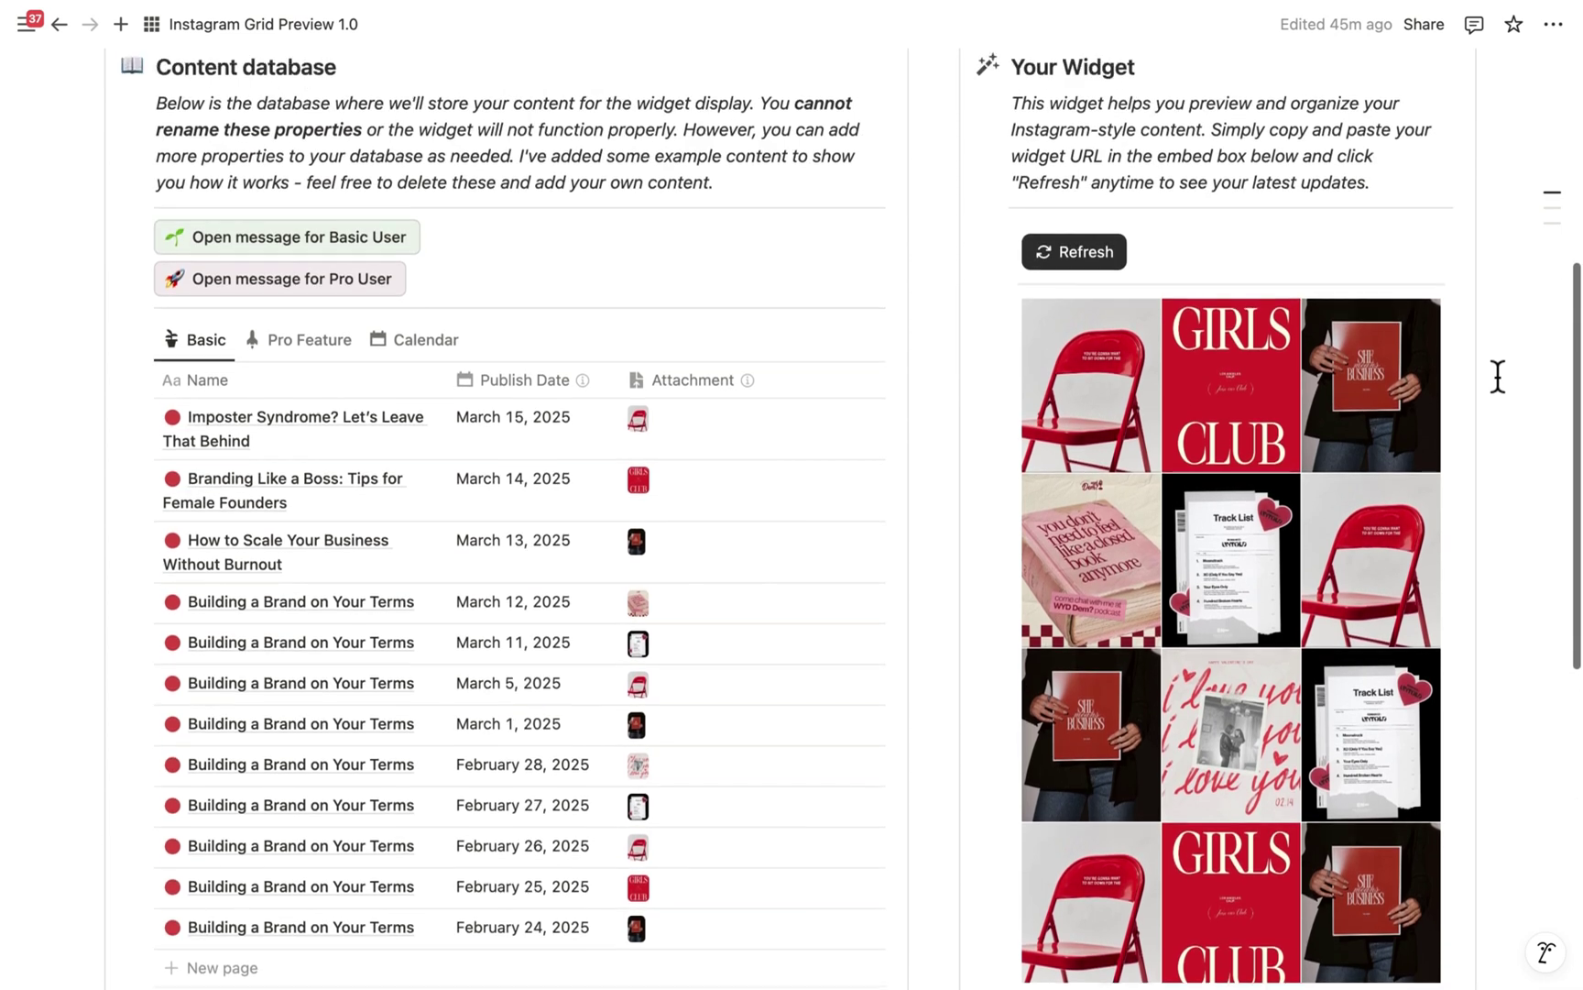
scroll(1498, 376, "up", 5)
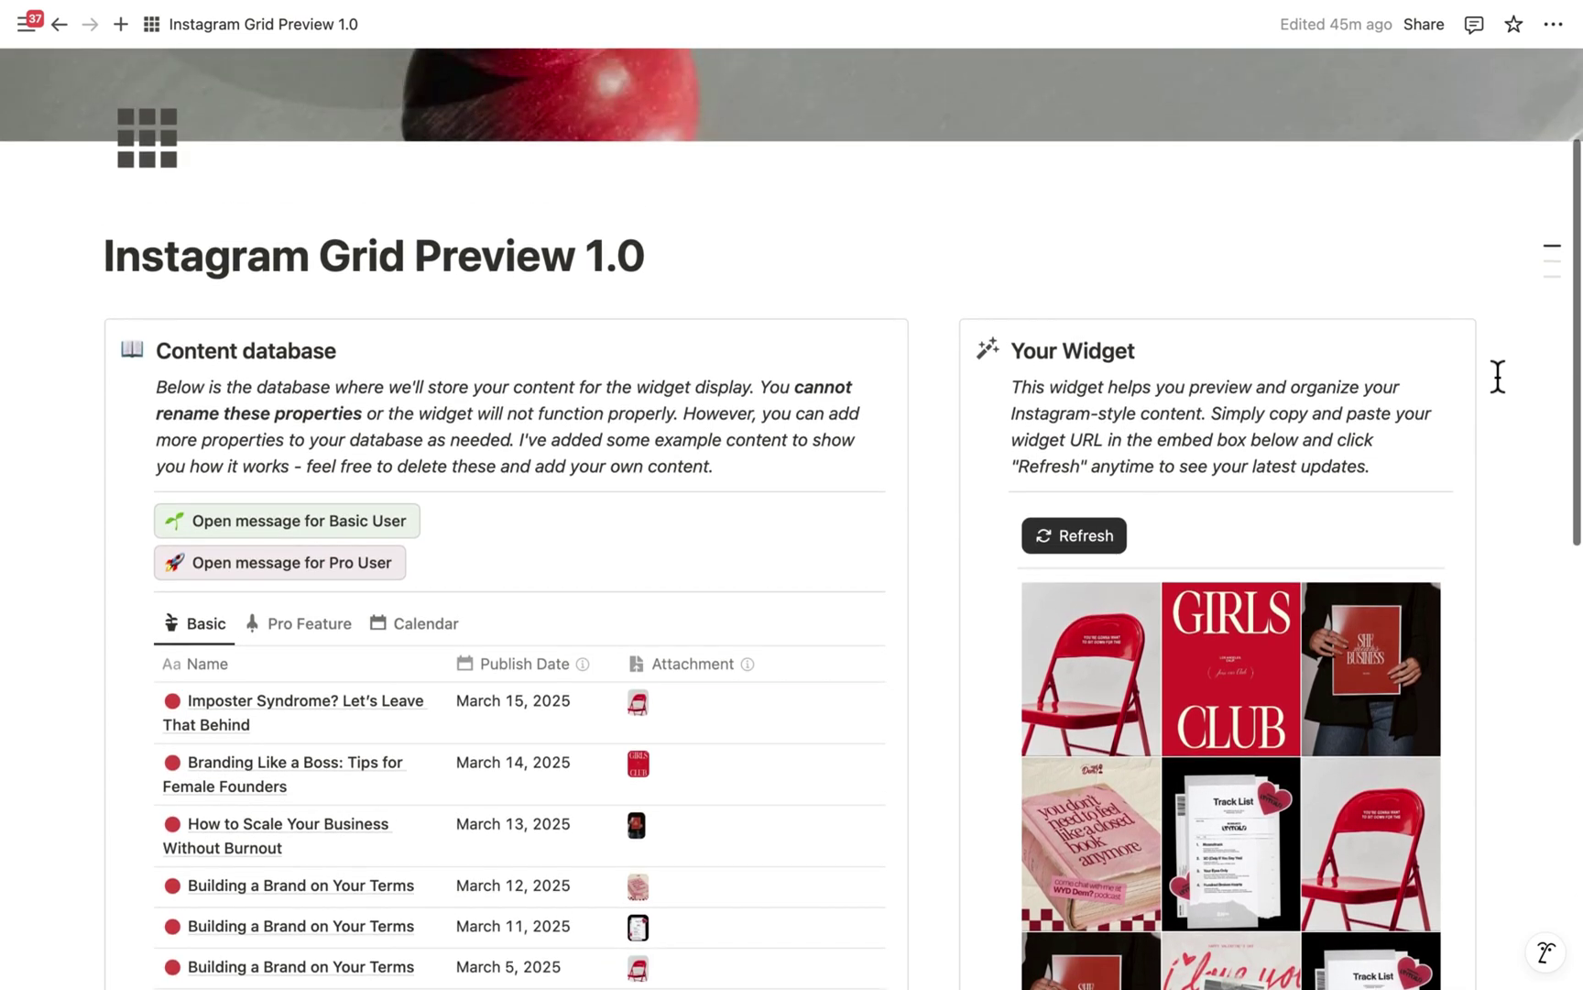